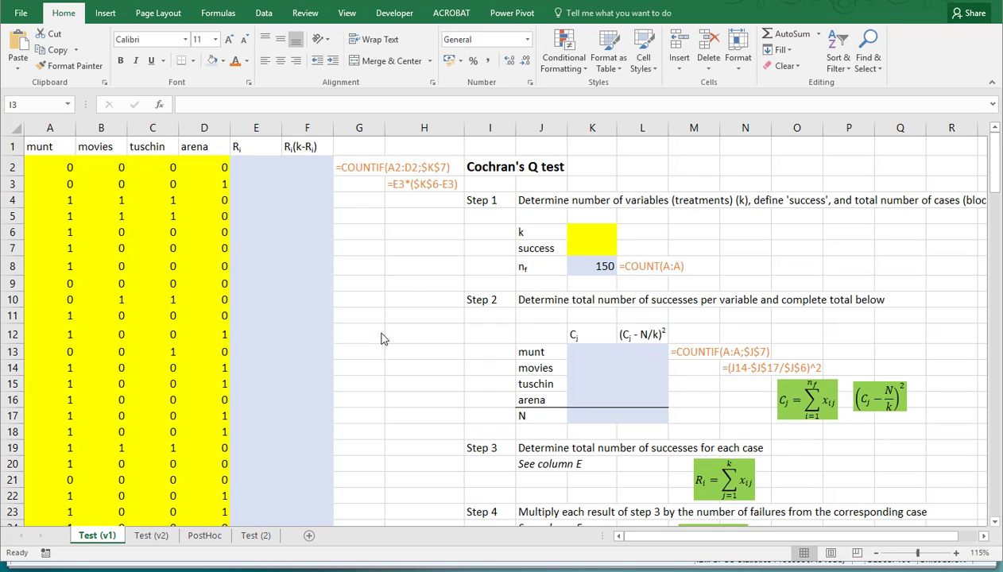
Step: Examine the four variable headers munt, movies, tuschin and arena and the 0/1 scores of the first cases beneath them
{"action": "left_click", "coordinate": [429, 272]}
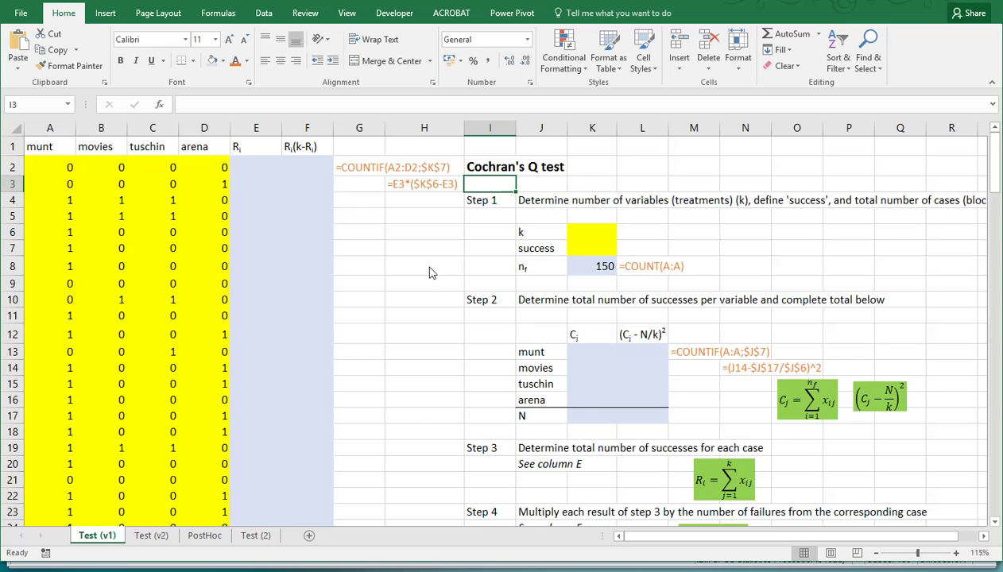
{"action": "left_click", "coordinate": [485, 219]}
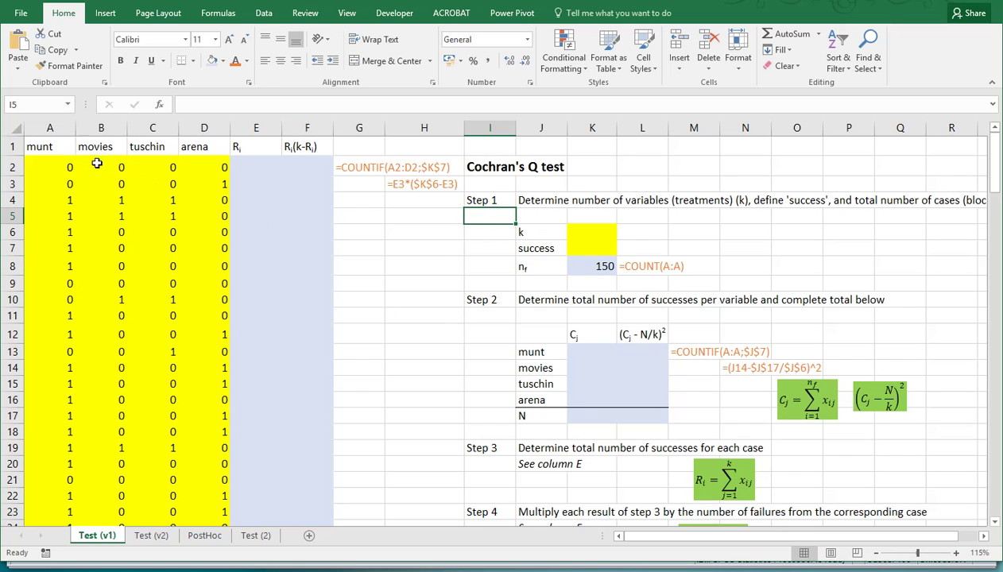
{"action": "left_click", "coordinate": [49, 148]}
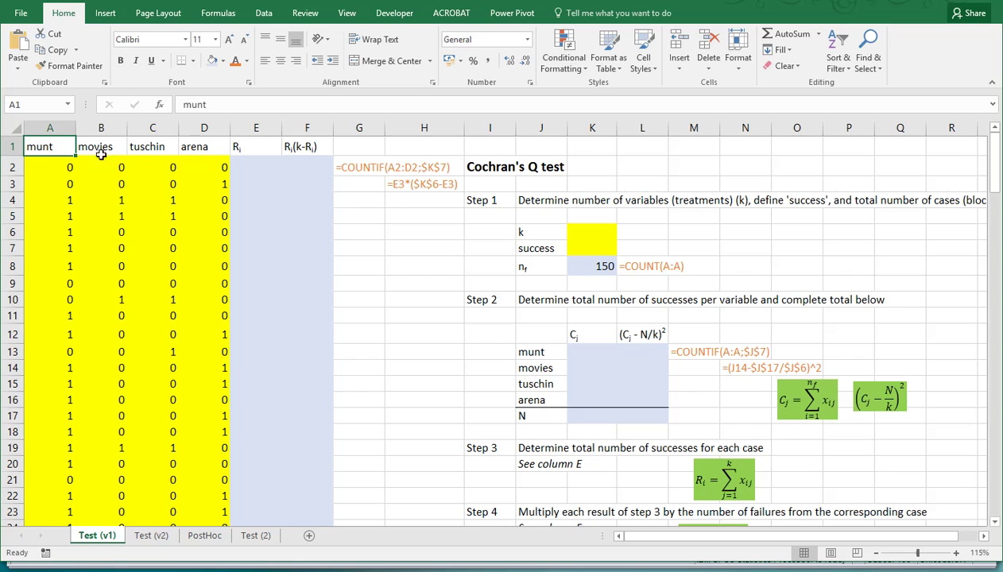
{"action": "left_click", "coordinate": [194, 147], "text": "shift"}
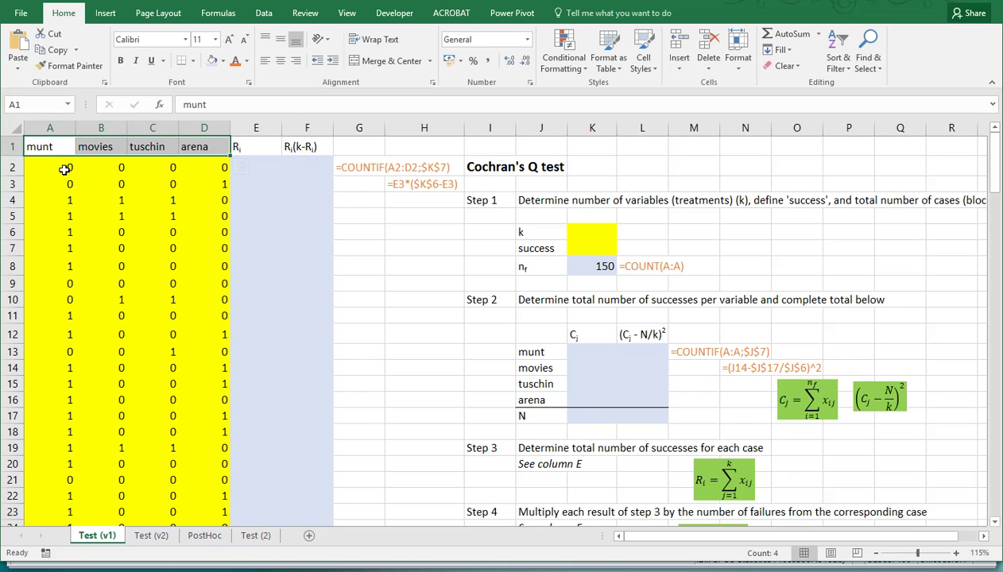
{"action": "left_click", "coordinate": [57, 146]}
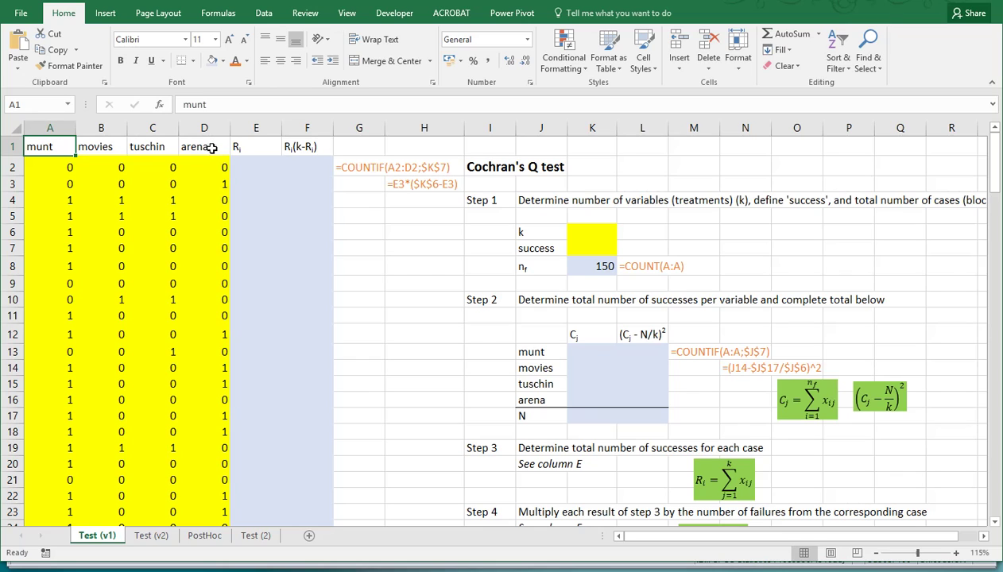
{"action": "left_click", "coordinate": [55, 166]}
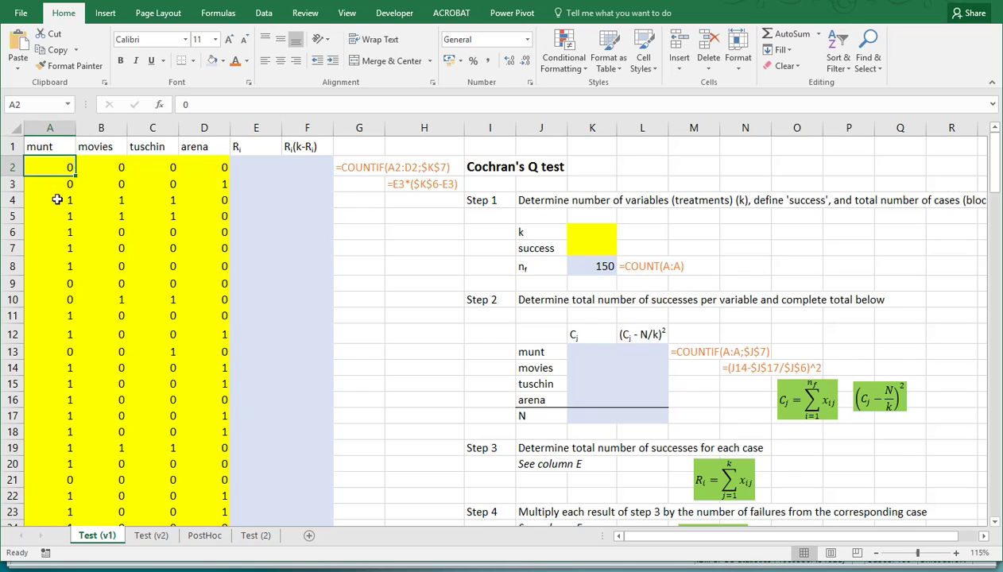
{"action": "left_click", "coordinate": [57, 201]}
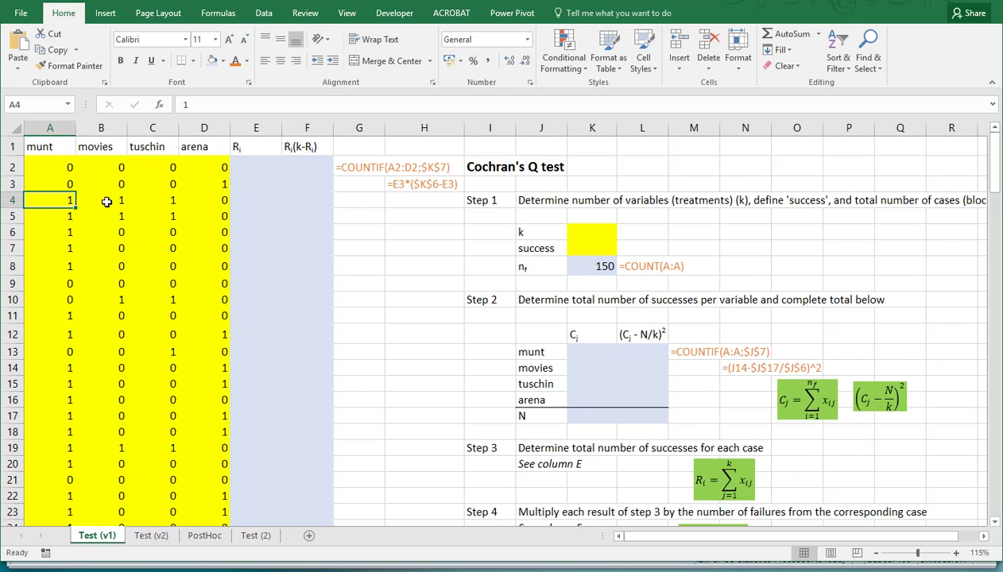
{"action": "left_click_drag", "start_coordinate": [63, 183], "coordinate": [171, 185]}
{"action": "left_click", "coordinate": [215, 185]}
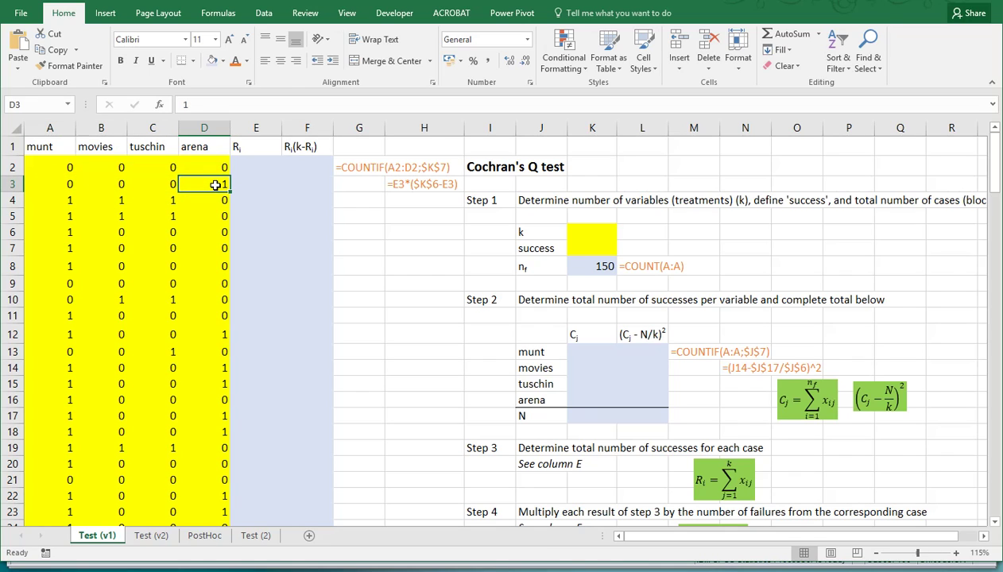
Step: Enter 4 as the number of variables k in K6 and 1 as the success value in K7
{"action": "left_click", "coordinate": [592, 236]}
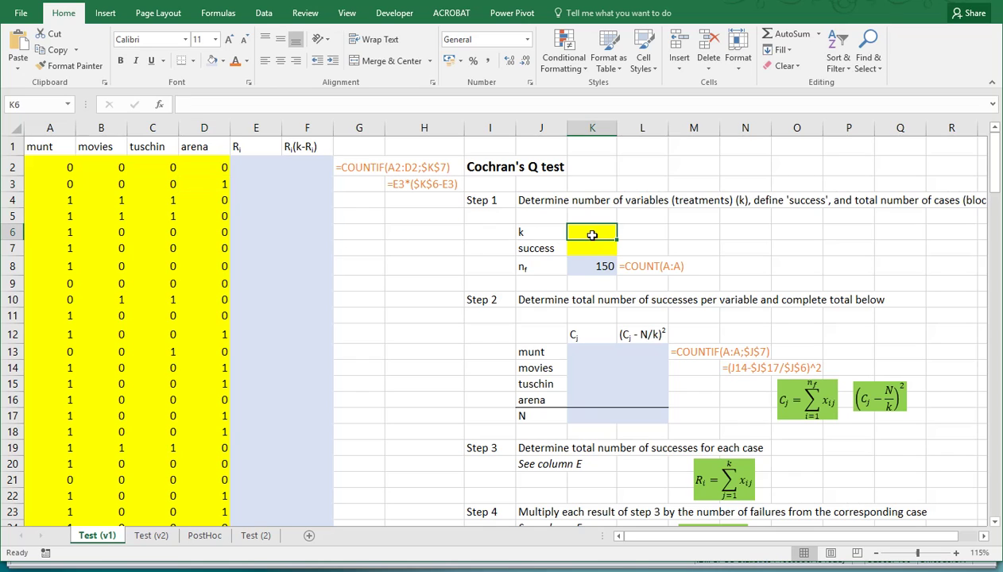
{"action": "left_click_drag", "start_coordinate": [36, 147], "coordinate": [191, 148]}
{"action": "left_click", "coordinate": [589, 230]}
{"action": "type", "text": "4"}
{"action": "key", "text": "Return"}
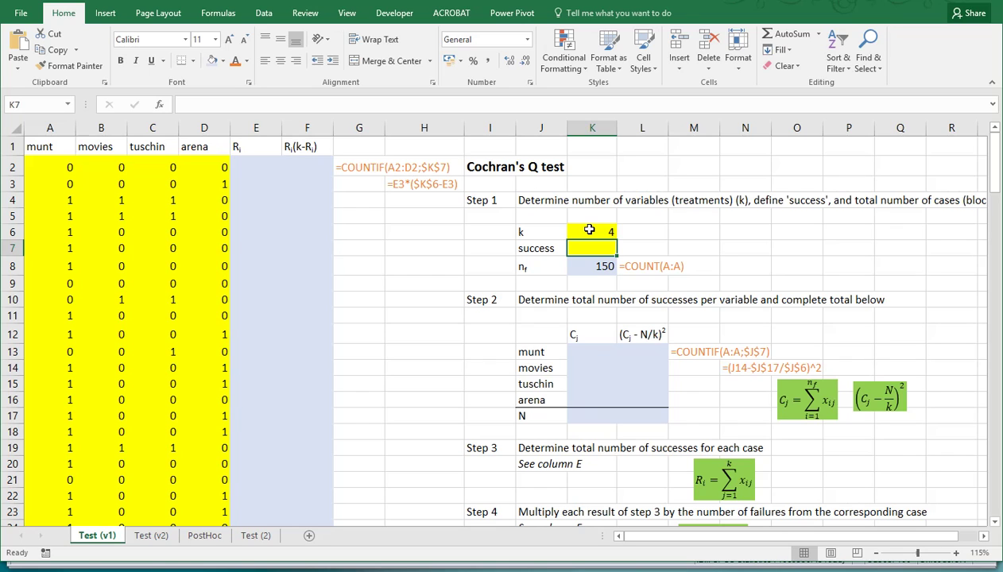
{"action": "type", "text": "1"}
{"action": "key", "text": "Return"}
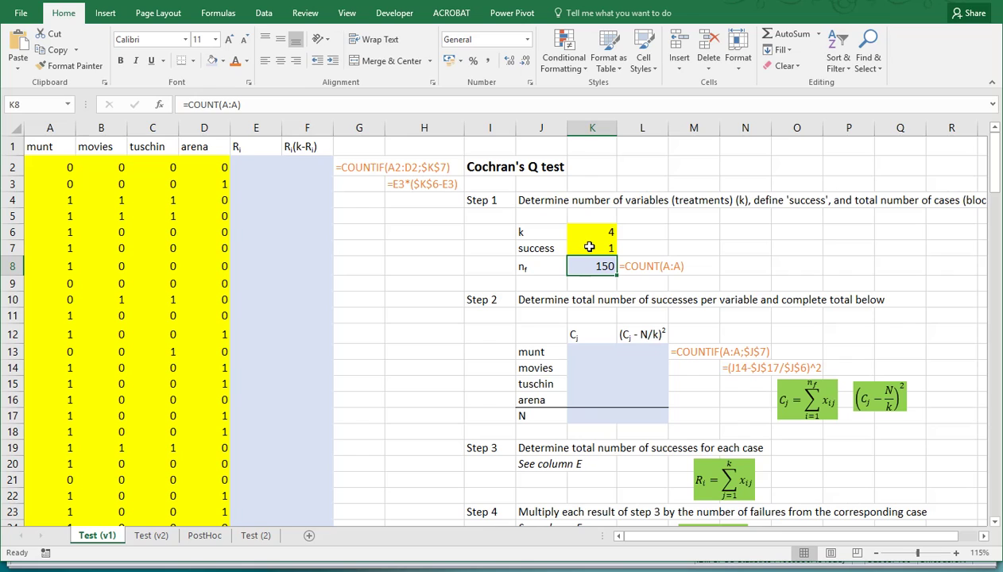
Step: Enter the formula =COUNT(A:A) in K8 to count the total number of cases
{"action": "type", "text": "=co"}
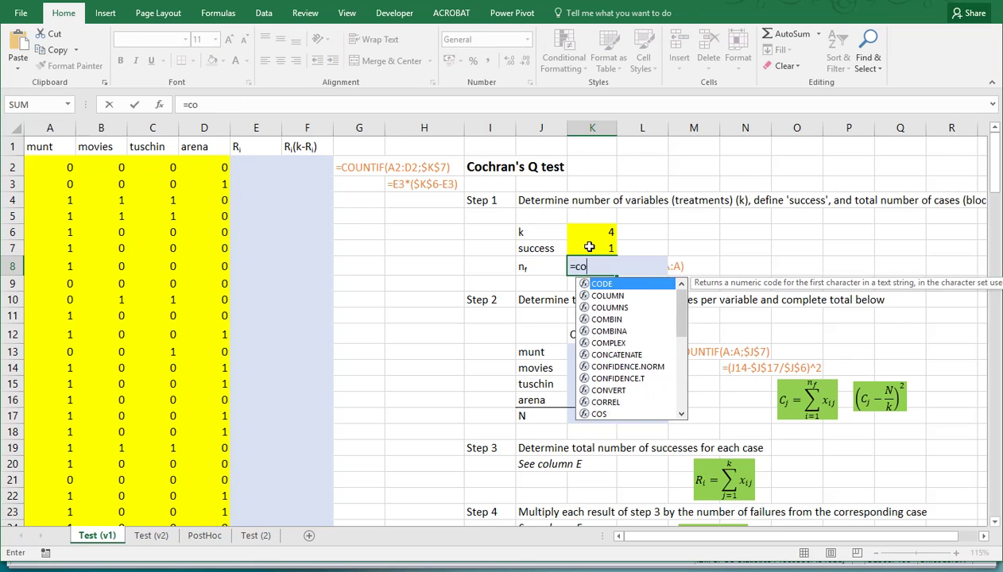
{"action": "type", "text": "unt("}
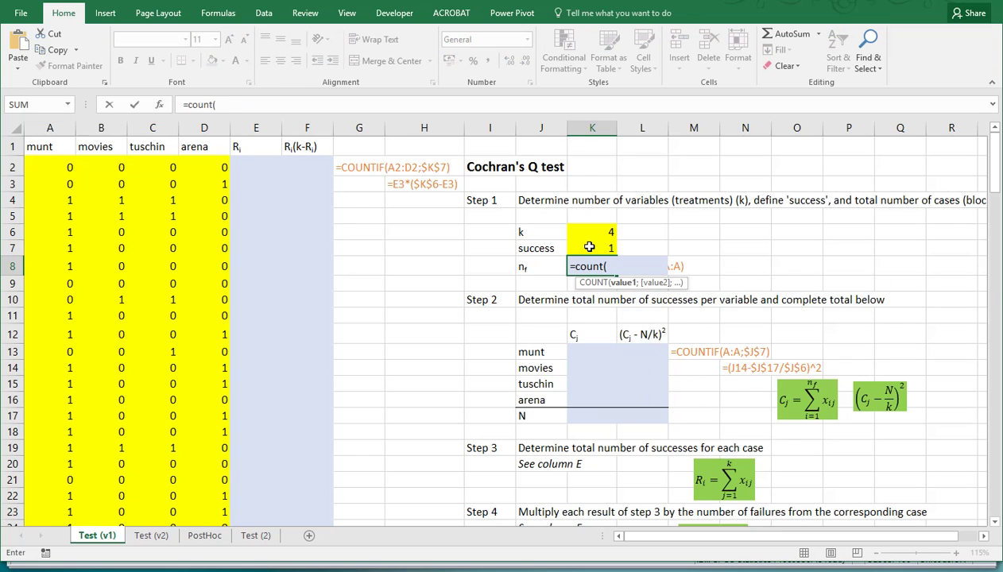
{"action": "type", "text": "A:A)"}
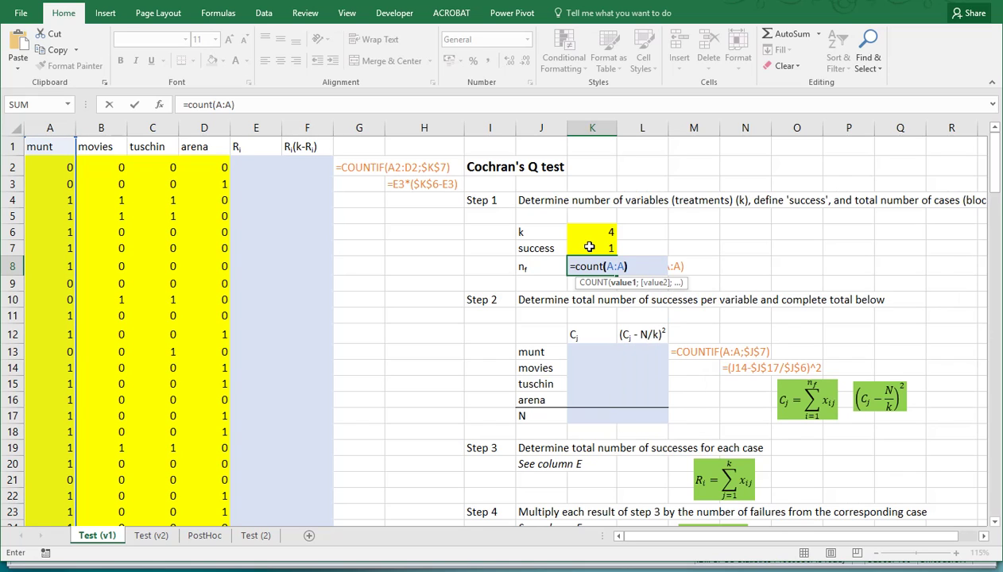
{"action": "key", "text": "Return"}
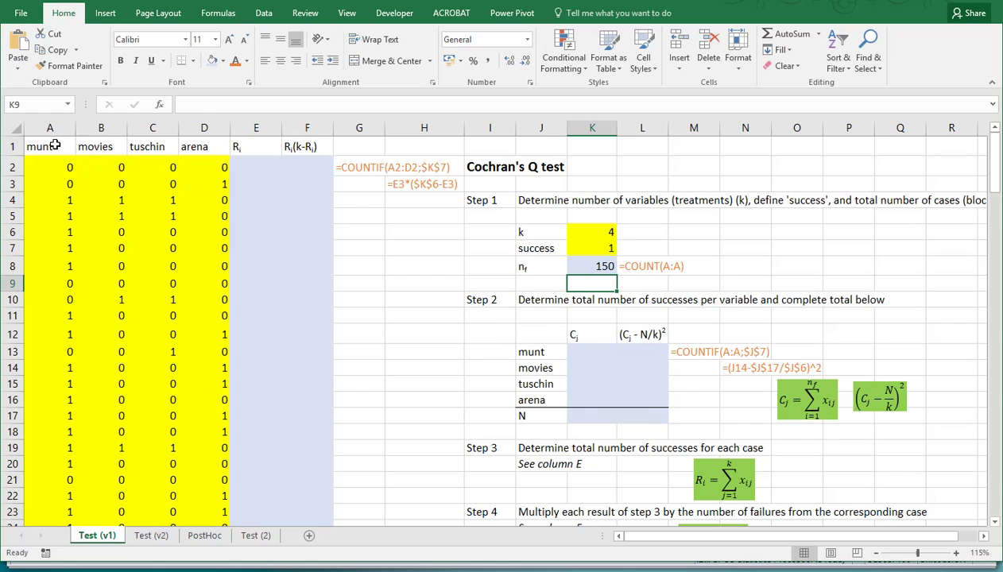
Step: Check the variable headers and the full range of munt scores in column A against the case count
{"action": "left_click_drag", "start_coordinate": [55, 145], "coordinate": [202, 145]}
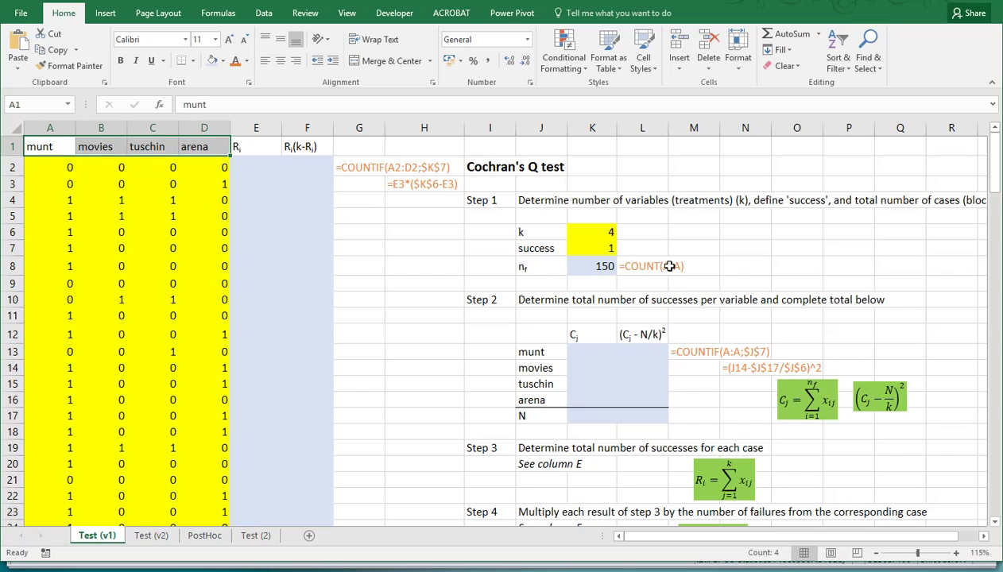
{"action": "left_click", "coordinate": [62, 167]}
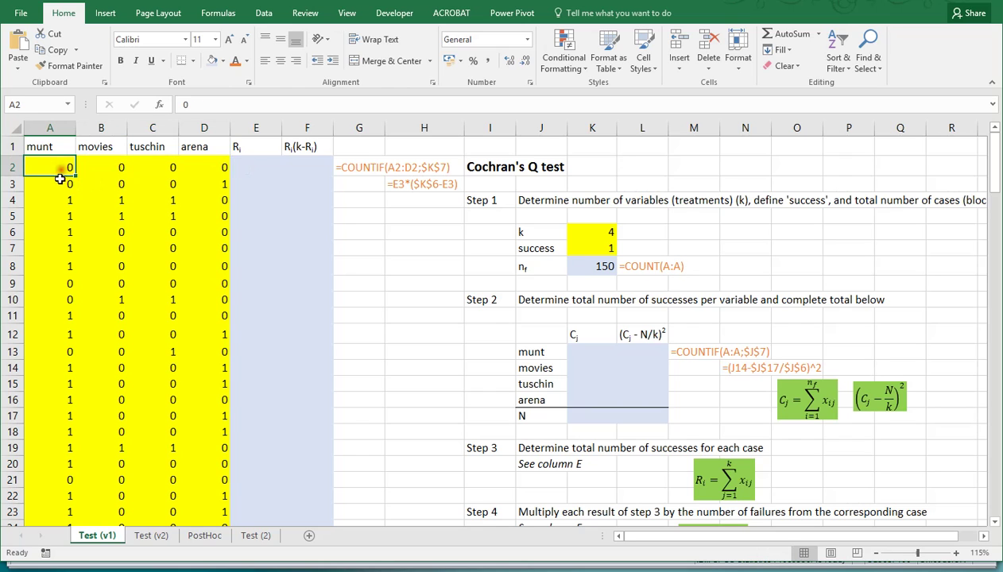
{"action": "key", "text": "ctrl+shift+Down"}
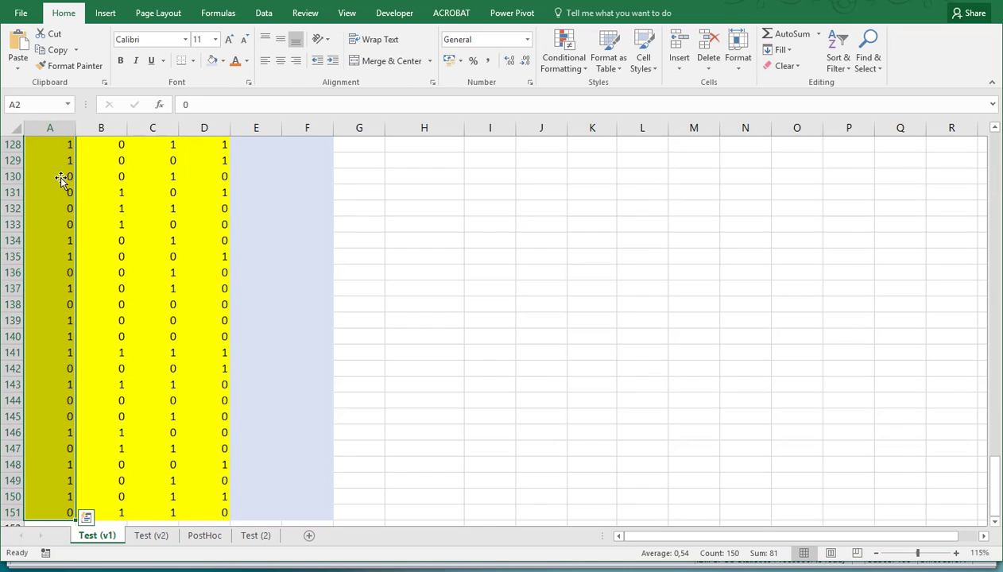
{"action": "scroll", "coordinate": [377, 283], "scroll_direction": "up", "scroll_amount": 20}
{"action": "scroll", "coordinate": [376, 283], "scroll_direction": "up", "scroll_amount": 14}
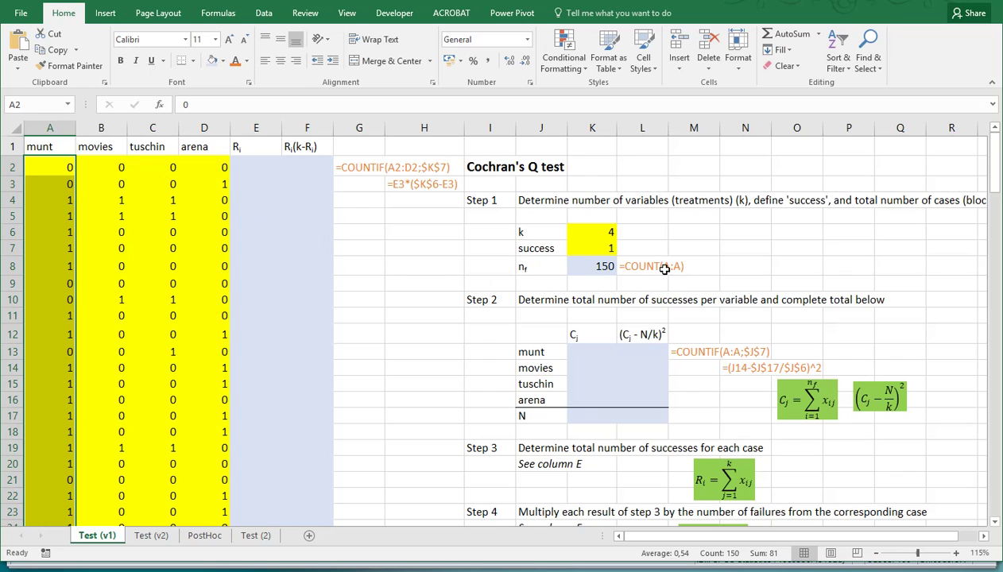
Step: Count munt's successes in K13 with =COUNTIF(A:A;$K$7) and fill the formula down to the arena row, K16
{"action": "left_click", "coordinate": [592, 352]}
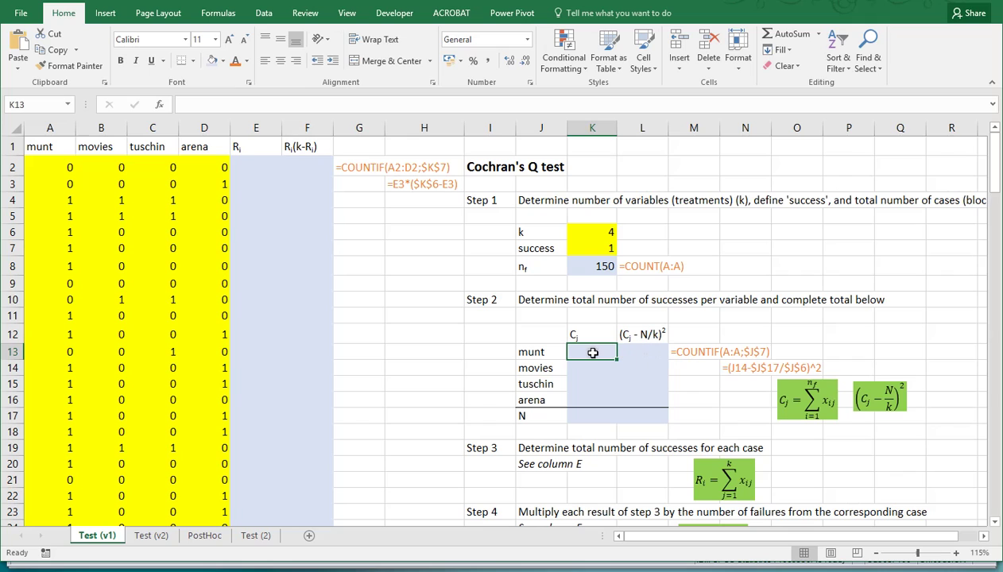
{"action": "type", "text": "="}
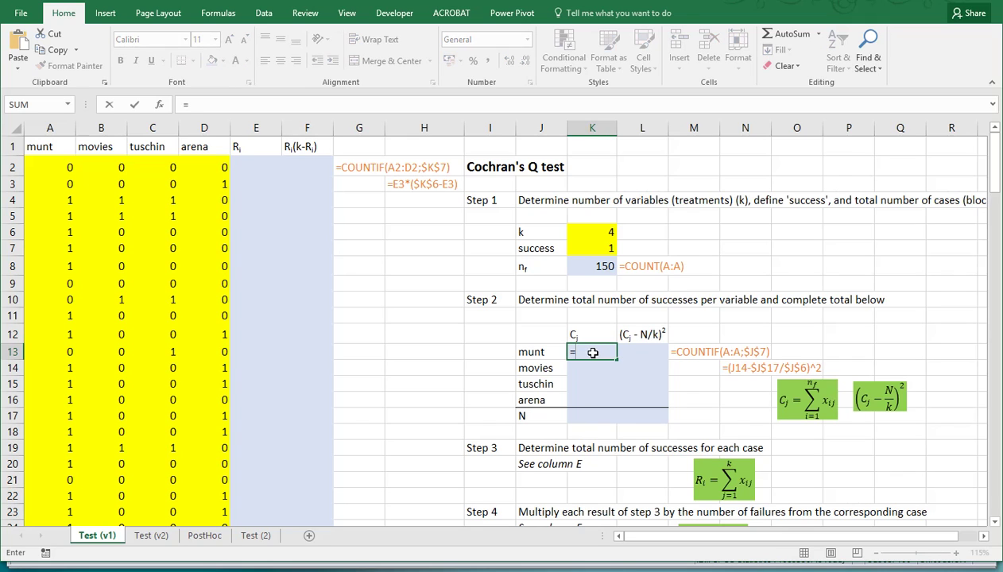
{"action": "type", "text": "countif("}
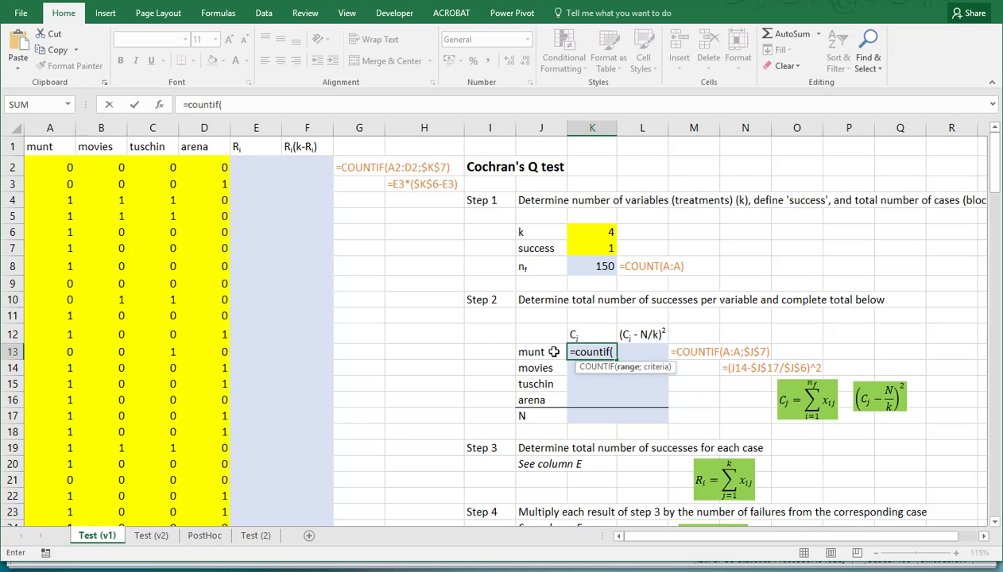
{"action": "left_click", "coordinate": [61, 129]}
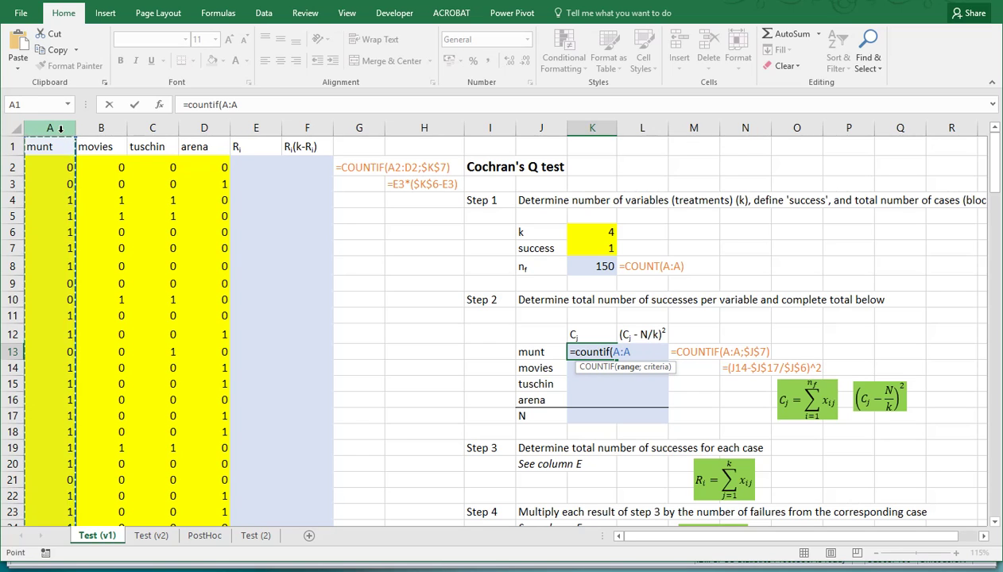
{"action": "type", "text": ";"}
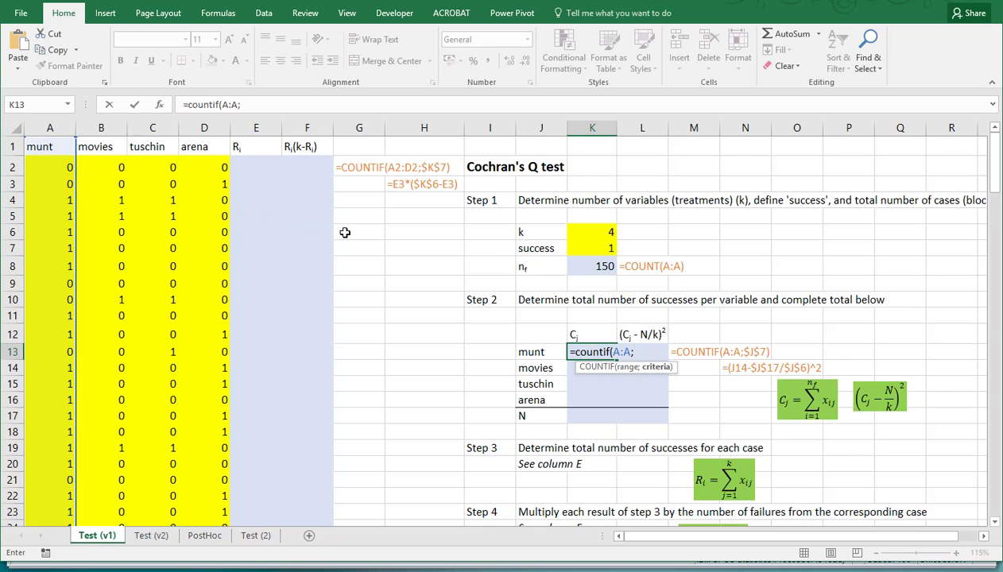
{"action": "left_click", "coordinate": [587, 250]}
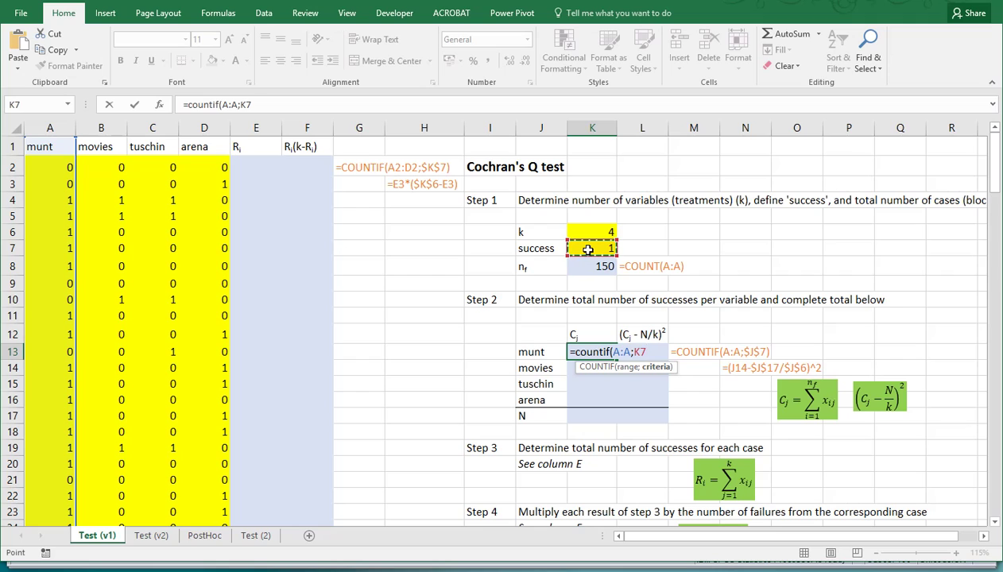
{"action": "key", "text": "F4"}
{"action": "type", "text": ")"}
{"action": "key", "text": "ctrl+Return"}
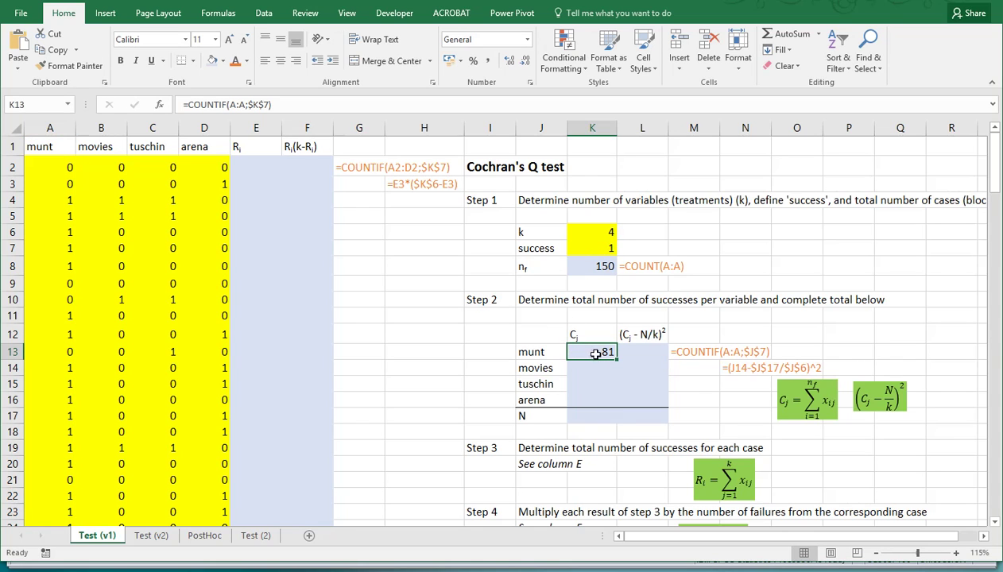
{"action": "left_click_drag", "start_coordinate": [618, 360], "coordinate": [619, 403]}
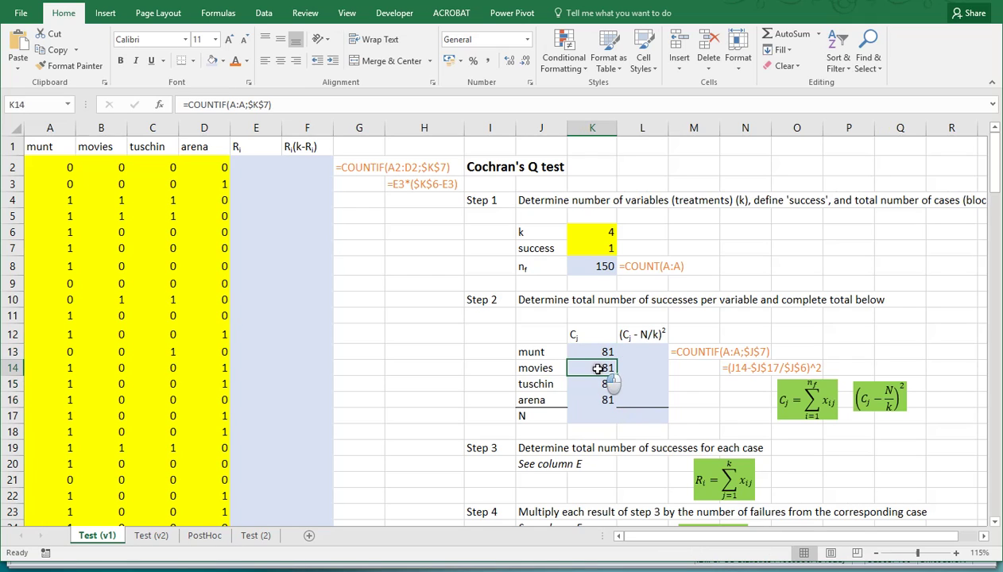
Step: Change the COUNTIF ranges to column B for movies, column C for tuschin and column D for arena
{"action": "double_click", "coordinate": [598, 368]}
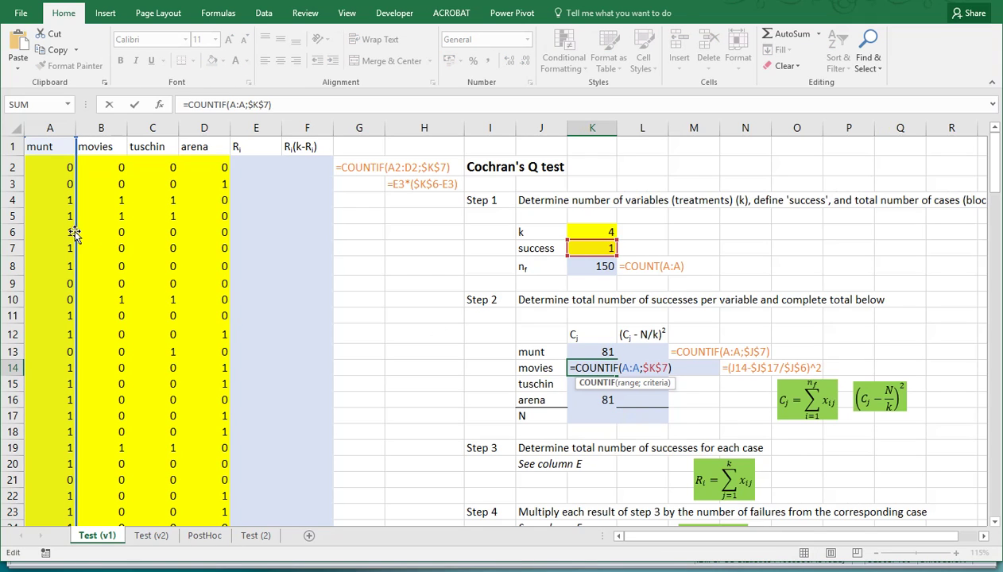
{"action": "mouse_move", "coordinate": [75, 233]}
{"action": "left_mouse_down"}
{"action": "mouse_move", "coordinate": [89, 249]}
{"action": "mouse_move", "coordinate": [93, 236]}
{"action": "left_mouse_up"}
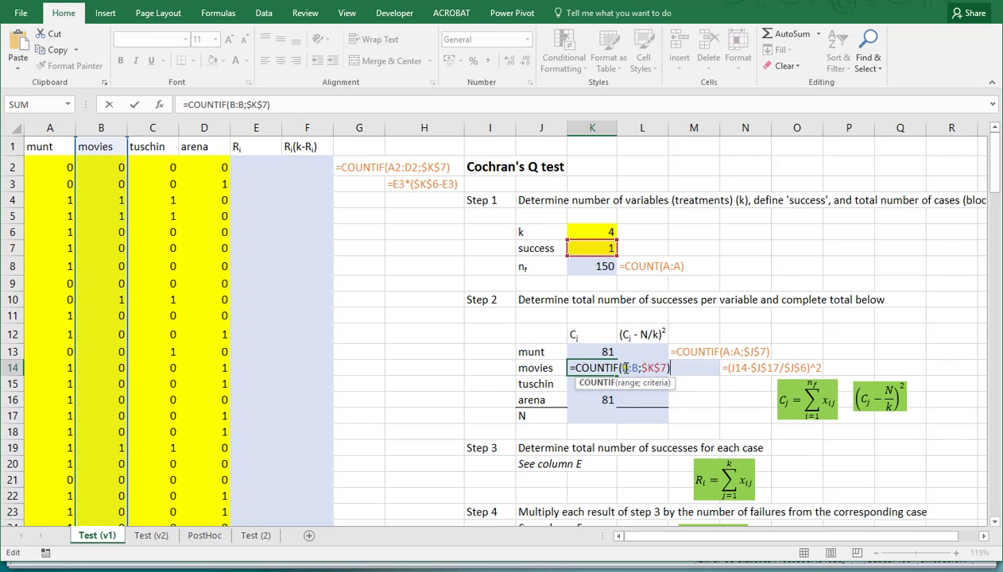
{"action": "key", "text": "Return"}
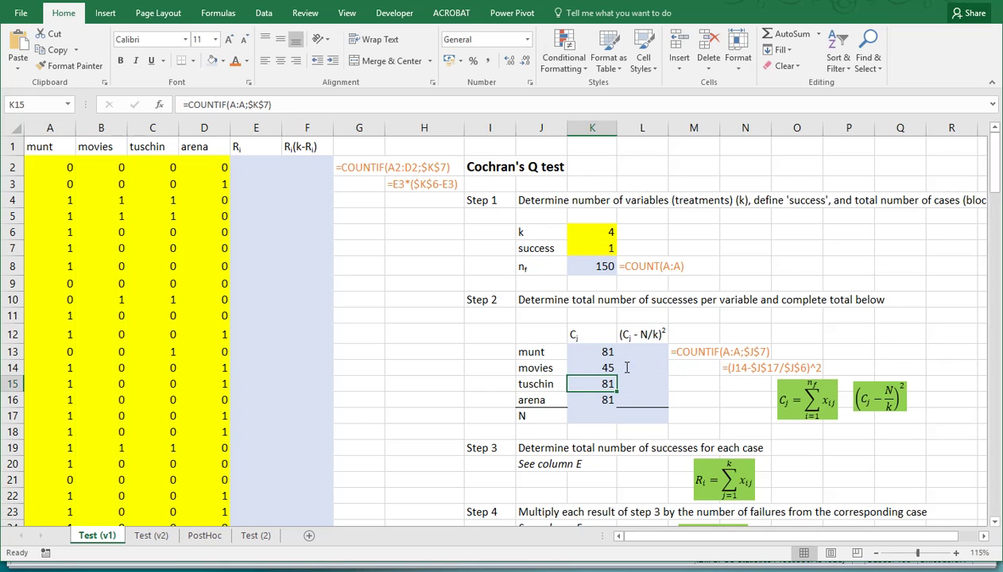
{"action": "double_click", "coordinate": [596, 384]}
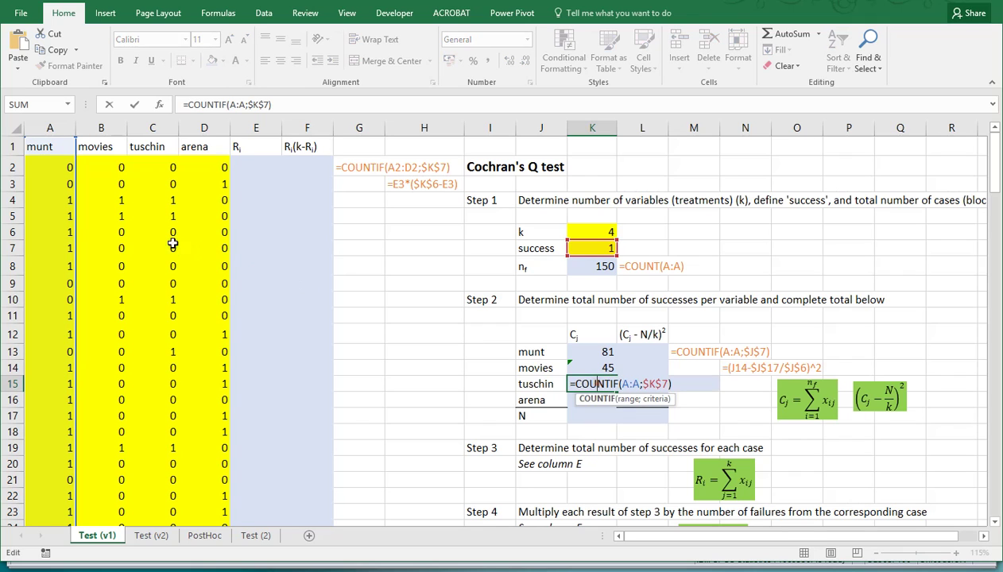
{"action": "left_click_drag", "start_coordinate": [77, 228], "coordinate": [140, 240]}
{"action": "key", "text": "Return"}
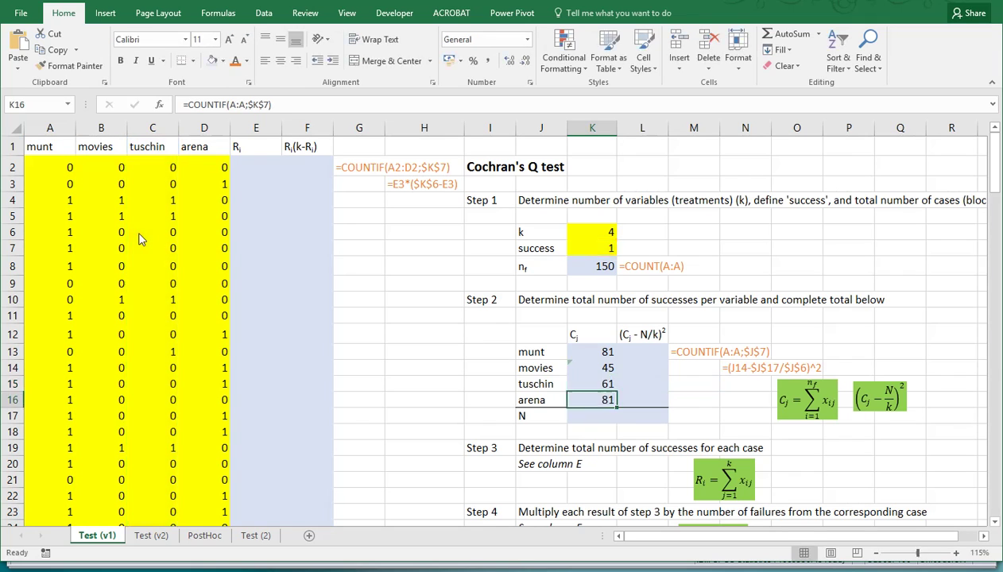
{"action": "double_click", "coordinate": [581, 393]}
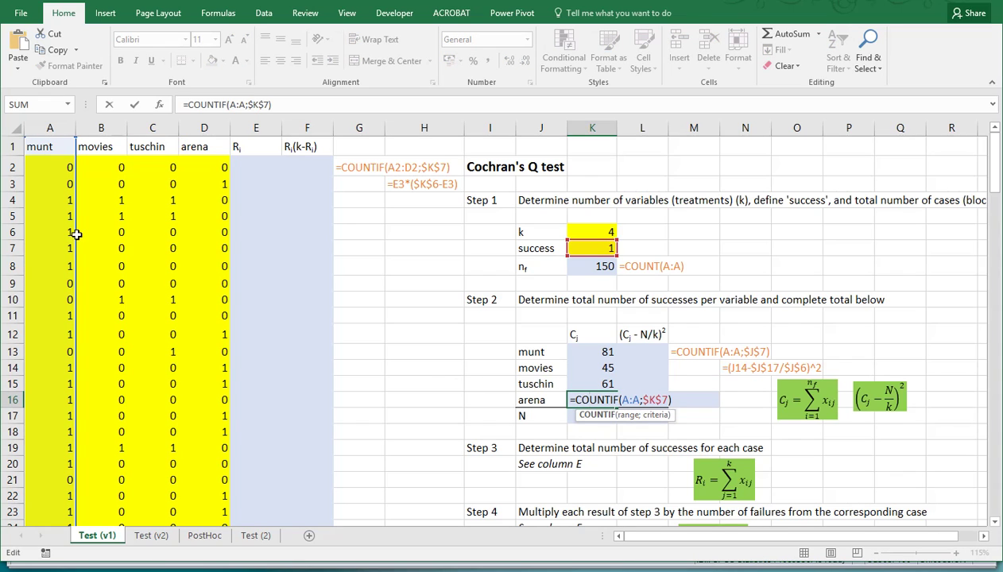
{"action": "left_click_drag", "start_coordinate": [75, 233], "coordinate": [180, 246]}
{"action": "key", "text": "Return"}
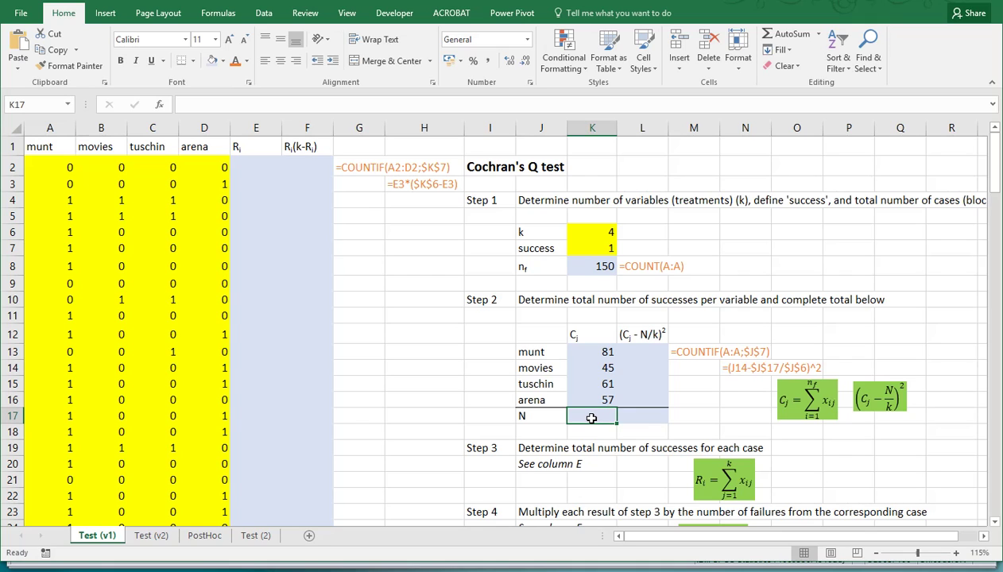
Step: Enter the total N in K17 with =SUM(K13:K16)
{"action": "key", "text": "alt+equal"}
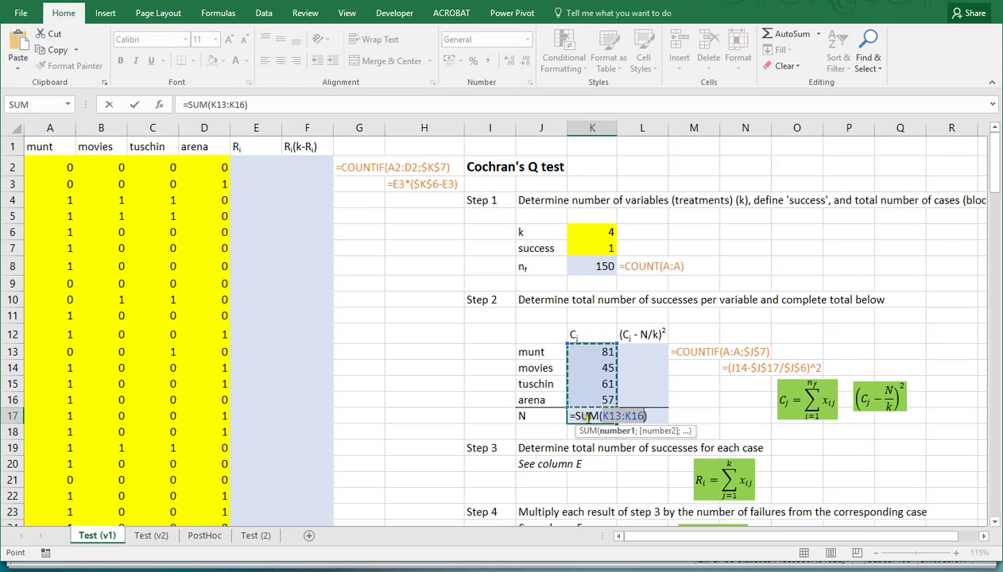
{"action": "key", "text": "Return"}
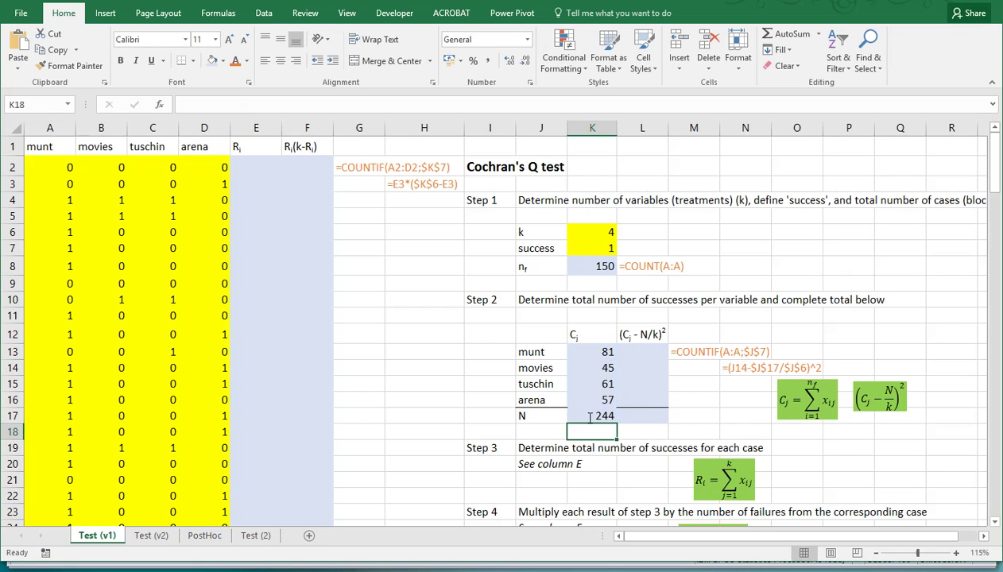
{"action": "left_click", "coordinate": [589, 419]}
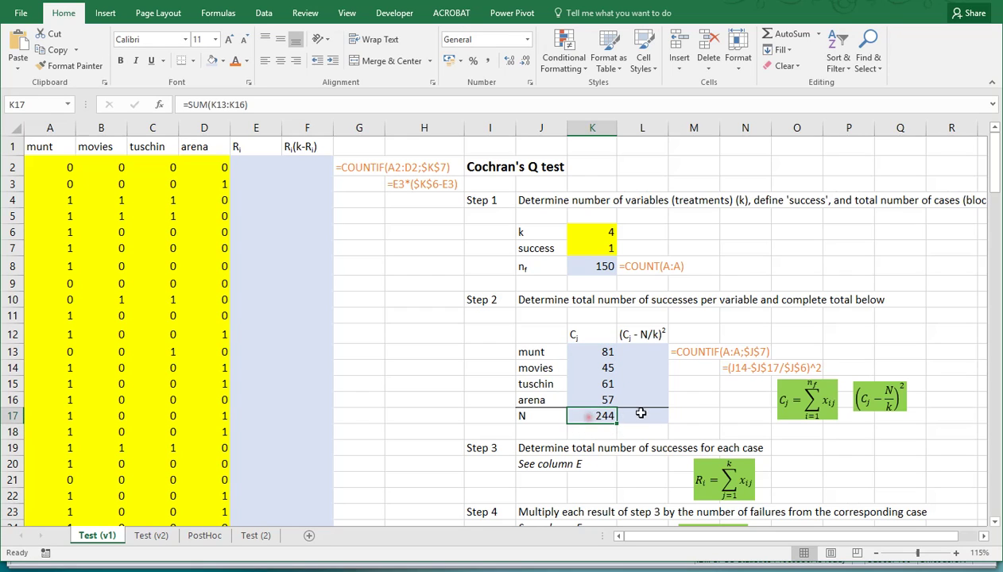
Step: Enter munt's squared deviation in L13 as =(K13-$K$17/$K$6)^2
{"action": "left_click", "coordinate": [647, 352]}
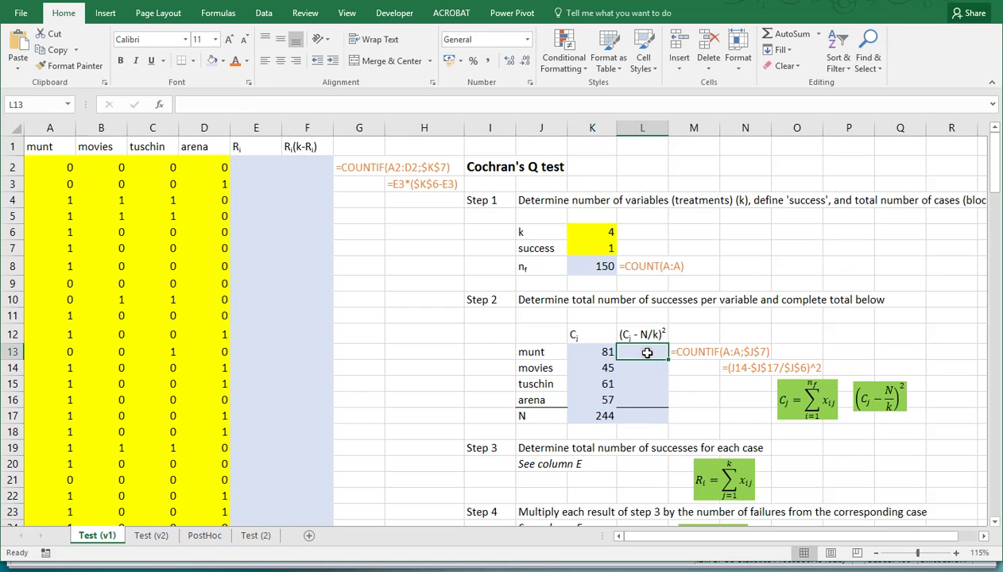
{"action": "left_click", "coordinate": [599, 351]}
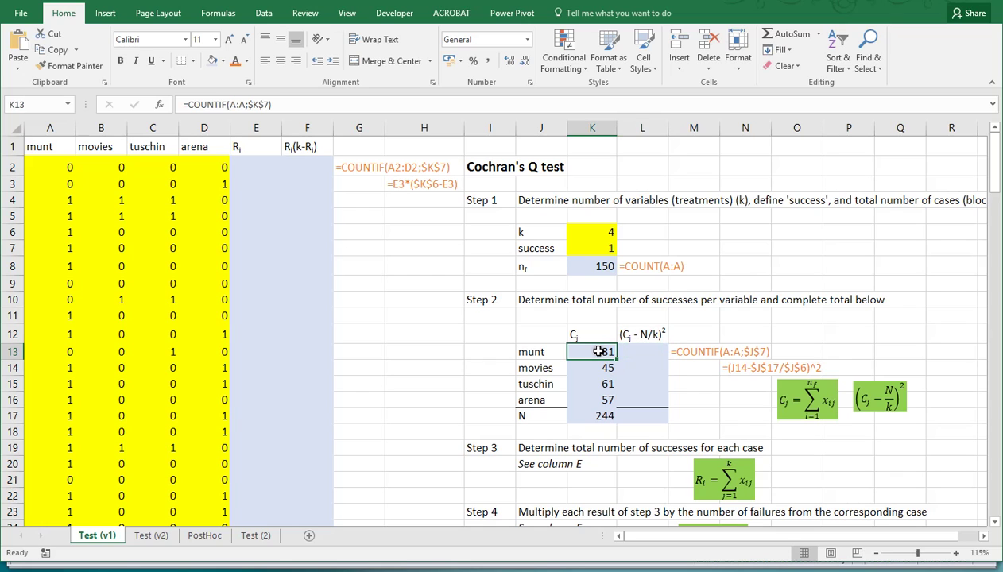
{"action": "left_click", "coordinate": [584, 414]}
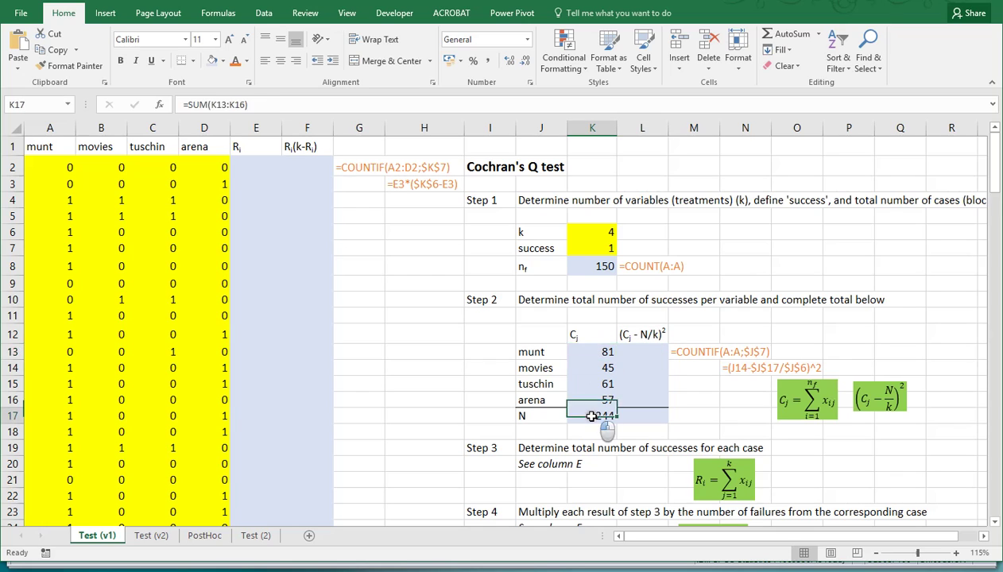
{"action": "left_click", "coordinate": [594, 230]}
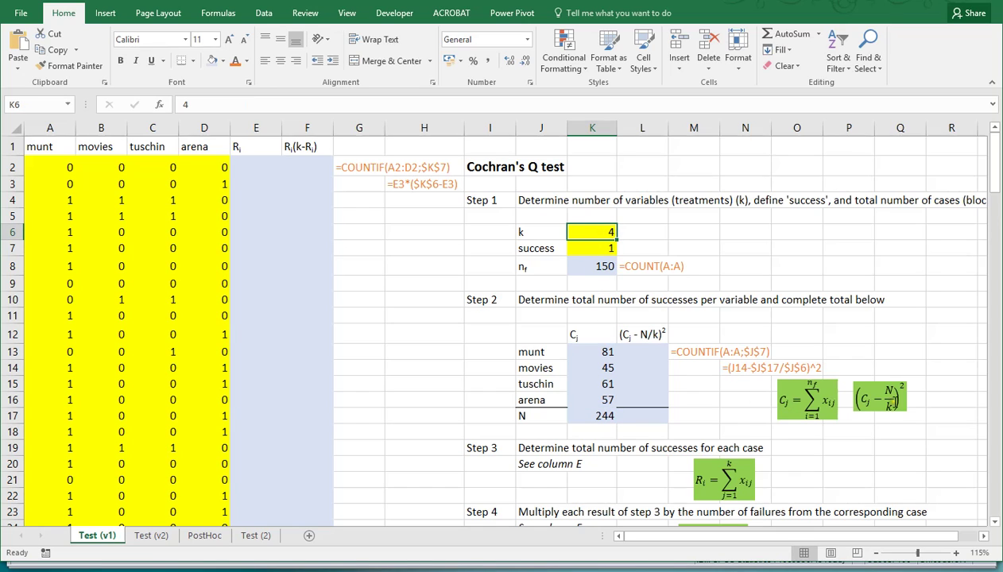
{"action": "left_click", "coordinate": [643, 351]}
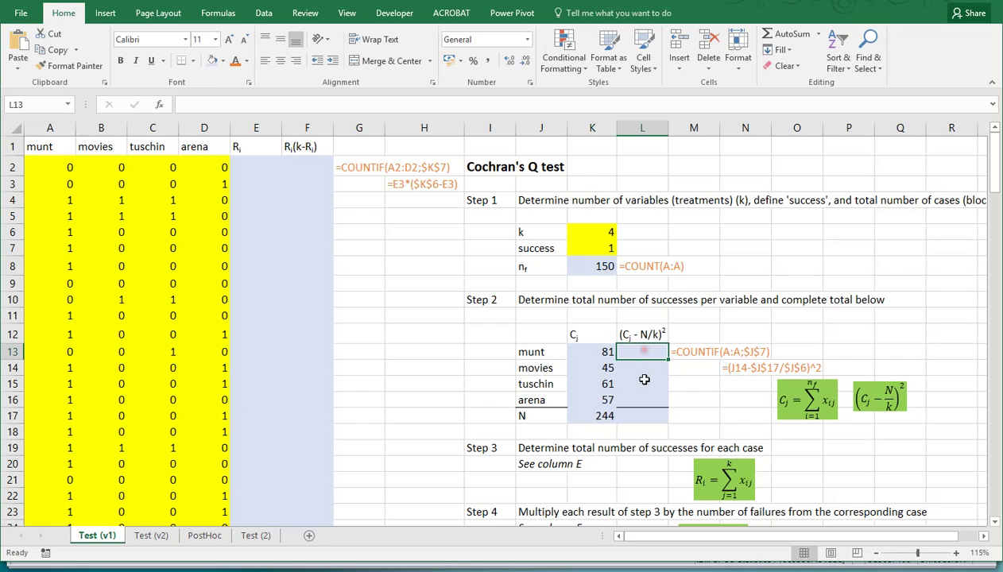
{"action": "type", "text": "="}
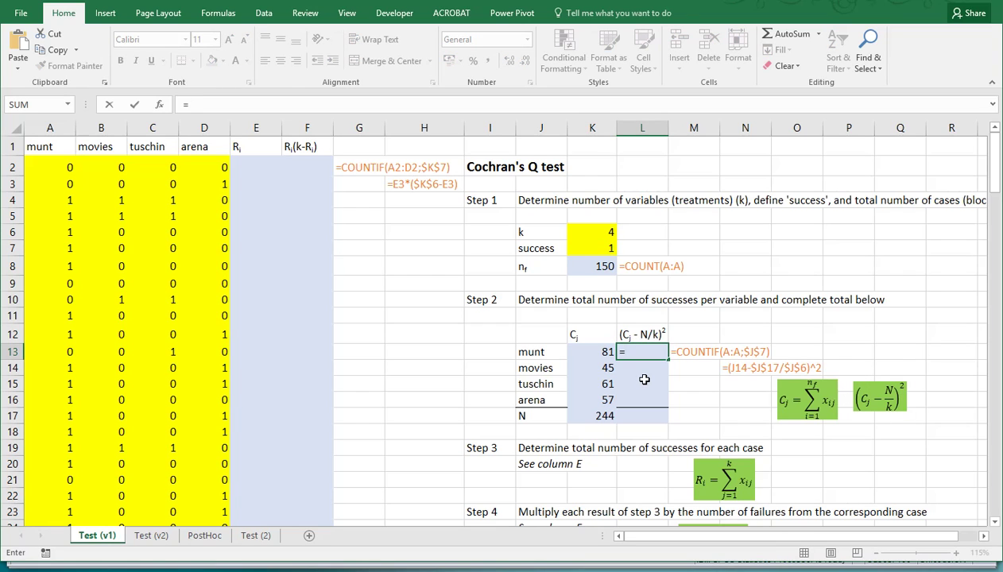
{"action": "type", "text": "("}
{"action": "left_click", "coordinate": [592, 352]}
{"action": "type", "text": "-"}
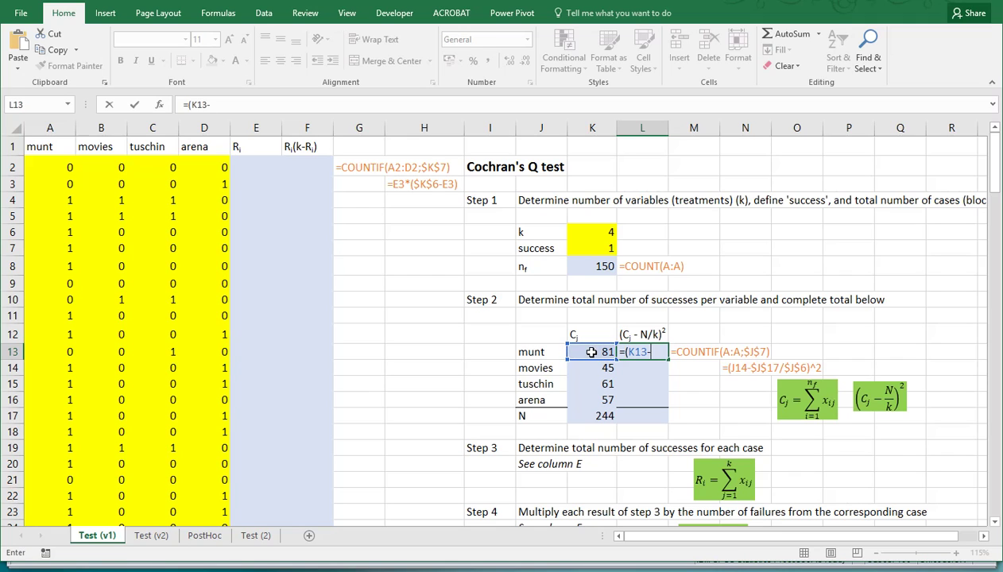
{"action": "left_click", "coordinate": [593, 417]}
{"action": "key", "text": "F4"}
{"action": "type", "text": "/"}
{"action": "left_click", "coordinate": [598, 232]}
{"action": "key", "text": "F4"}
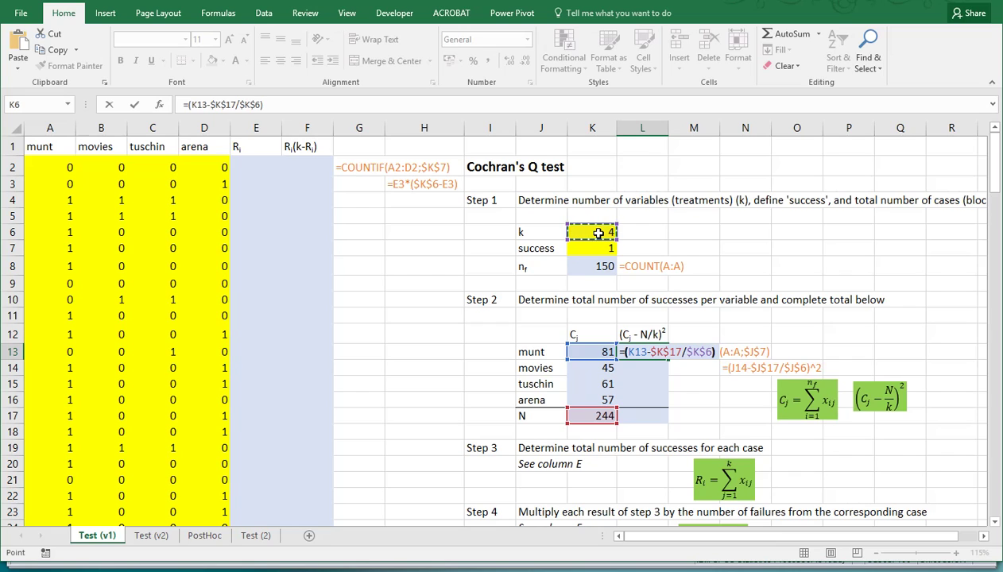
{"action": "type", "text": ")^2"}
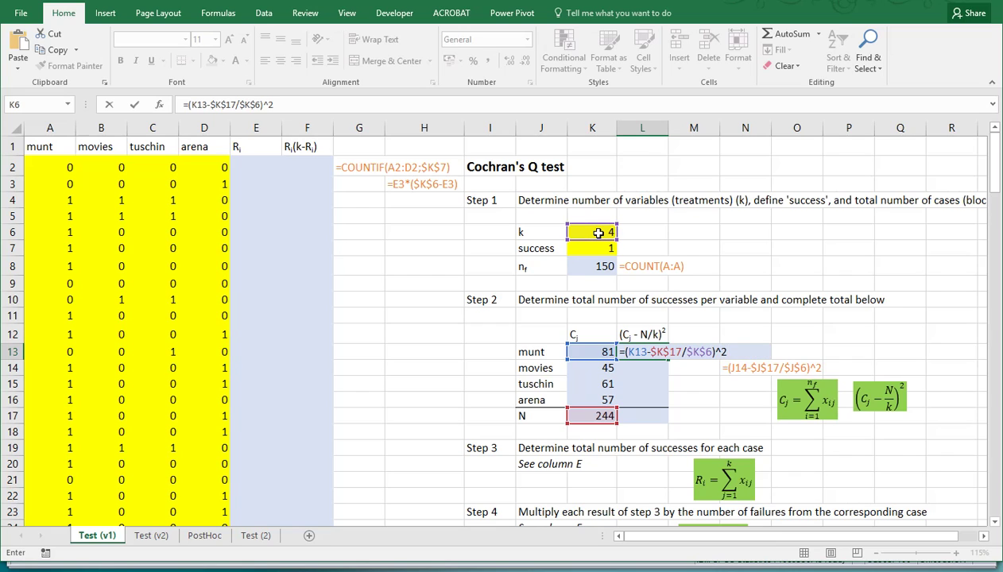
{"action": "key", "text": "Return"}
{"action": "key", "text": "Up"}
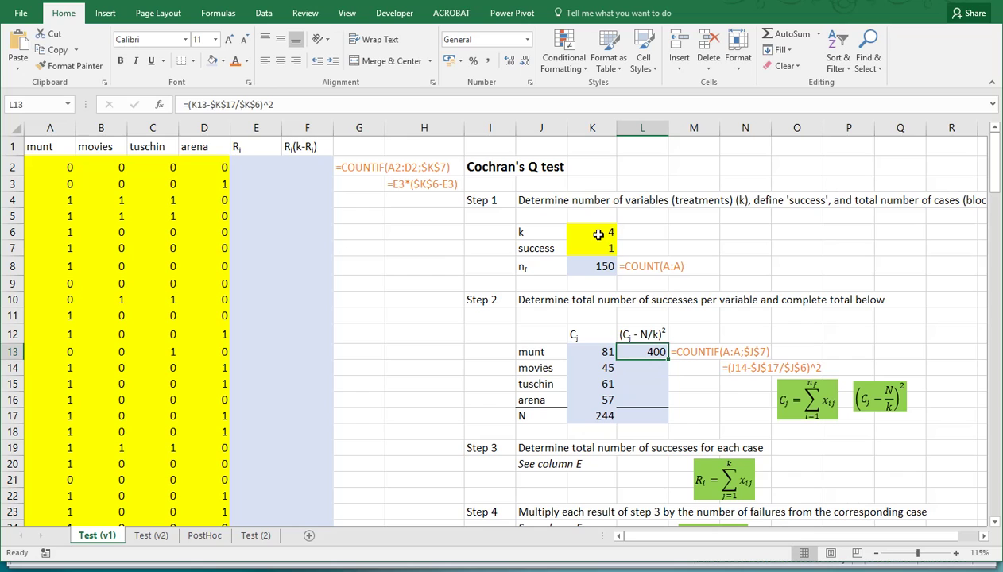
Step: Fill the L13 formula down to the arena row, L16, and check the cell references in the tuschin row
{"action": "left_click_drag", "start_coordinate": [667, 360], "coordinate": [665, 403]}
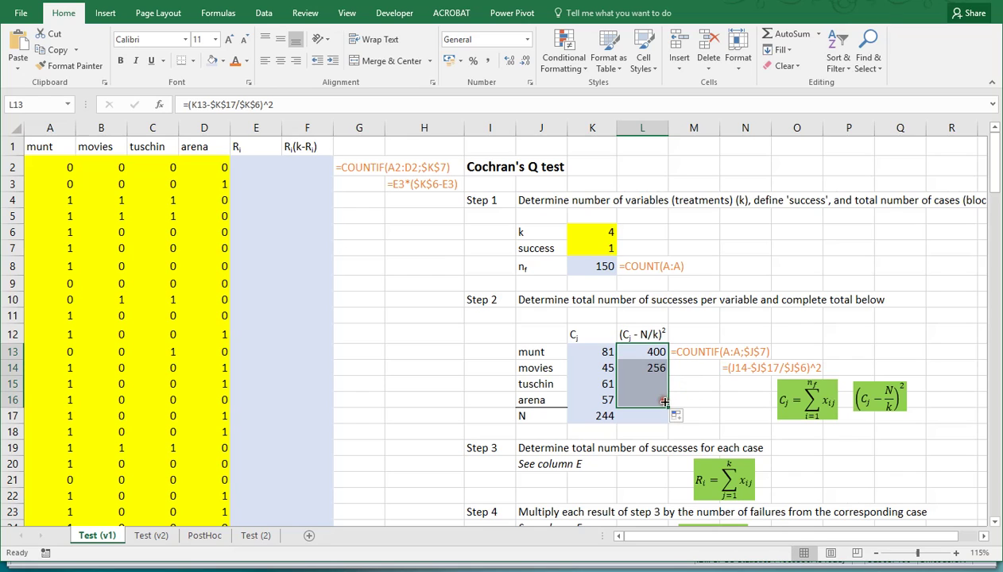
{"action": "double_click", "coordinate": [649, 384]}
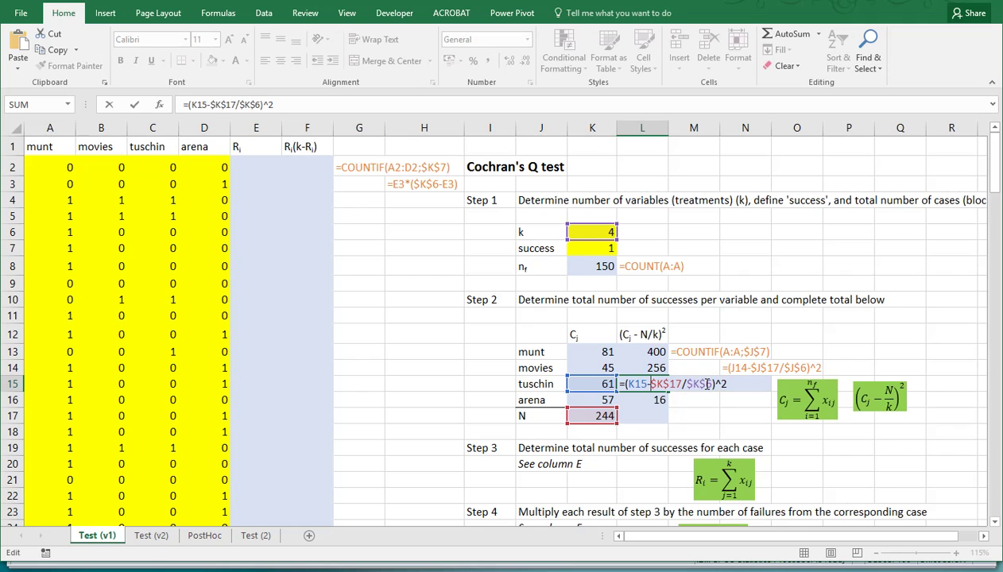
{"action": "key", "text": "Return"}
Step: Total the squared deviations in L17 with =SUM(L13:L16)
{"action": "key", "text": "Down"}
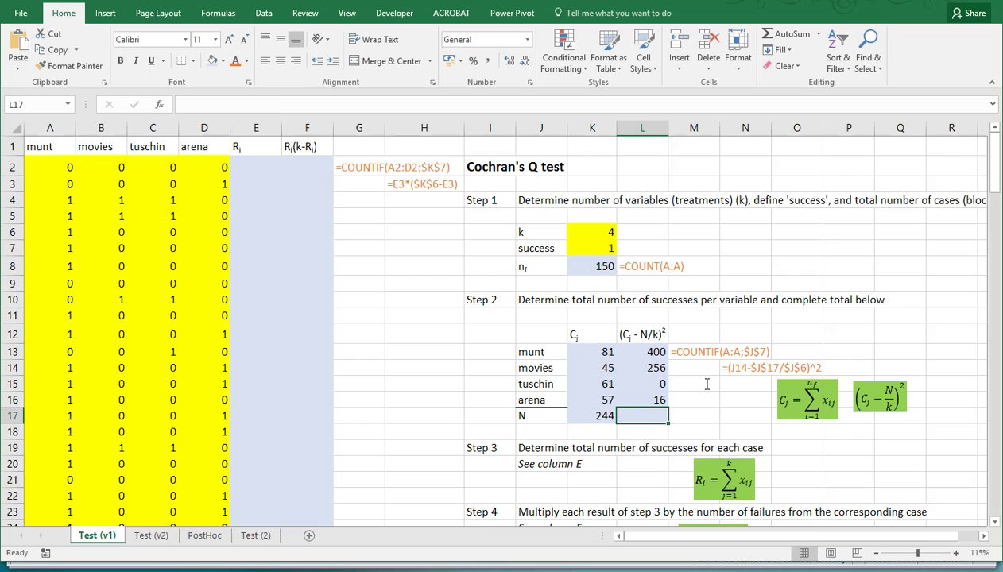
{"action": "key", "text": "alt+equal"}
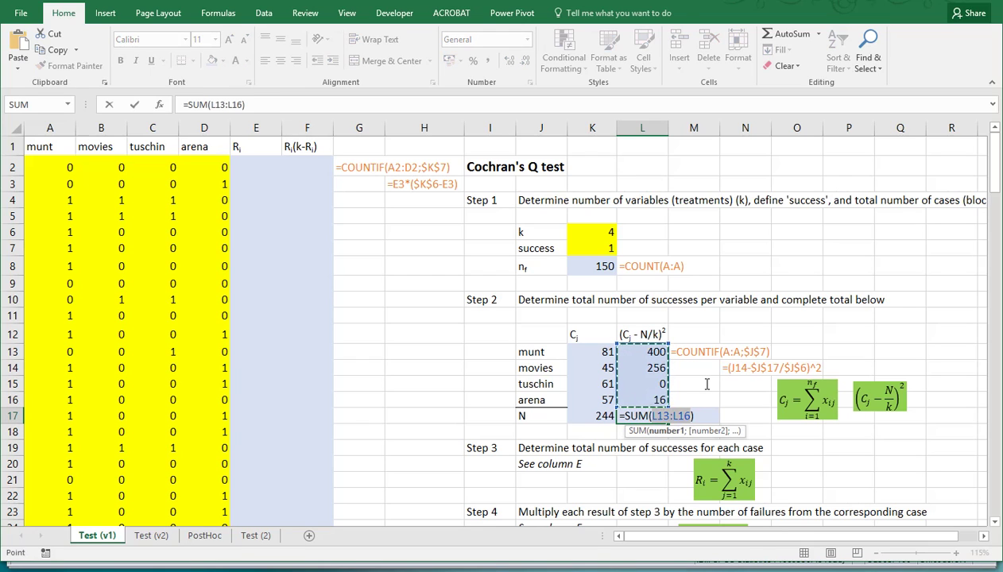
{"action": "key", "text": "Return"}
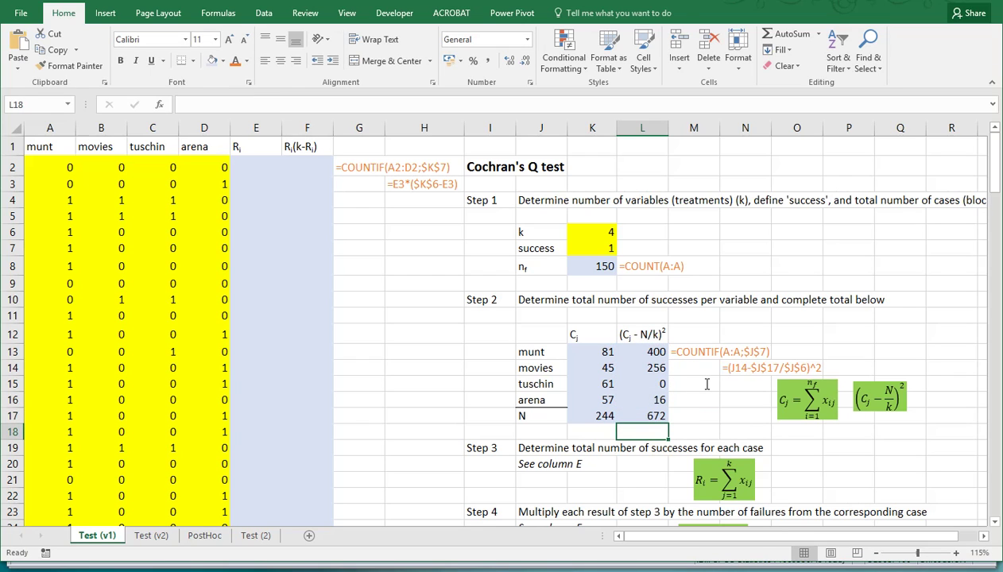
Step: Following Step 3, count the first case's successes in E2 with =COUNTIF(A2:D2;$K$7)
{"action": "scroll", "coordinate": [639, 388], "scroll_direction": "down", "scroll_amount": 1}
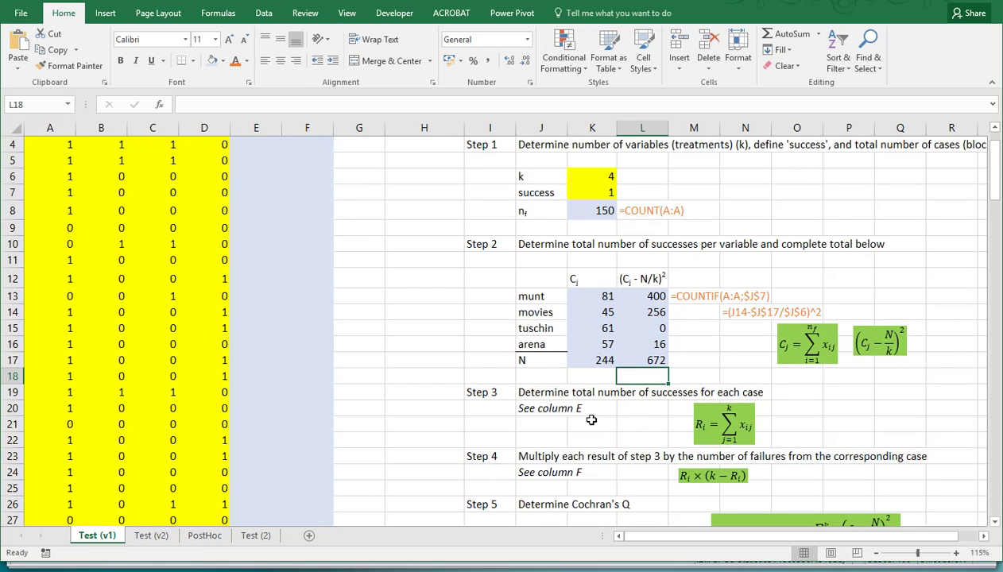
{"action": "left_click", "coordinate": [491, 392]}
{"action": "left_click", "coordinate": [540, 393]}
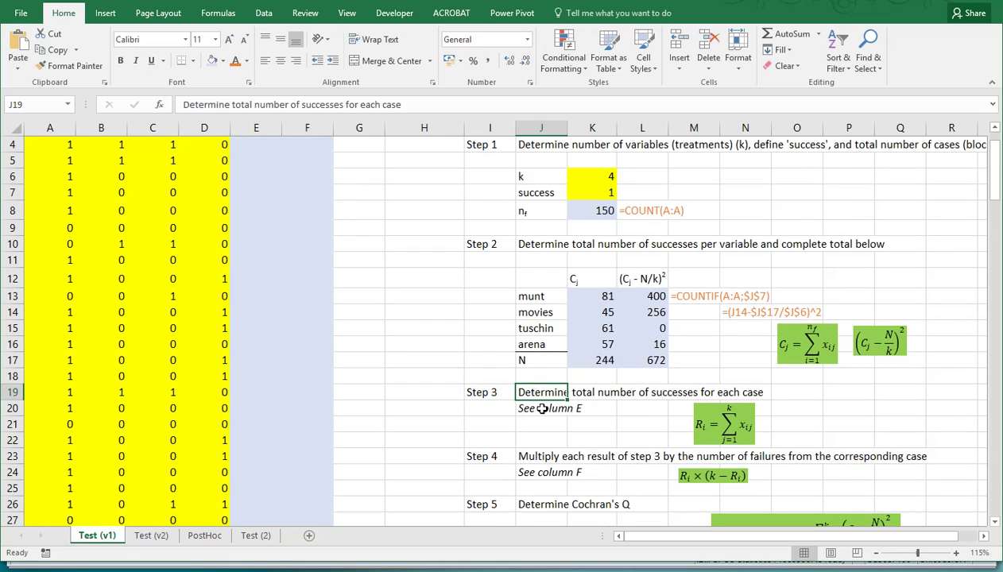
{"action": "scroll", "coordinate": [541, 408], "scroll_direction": "up", "scroll_amount": 1}
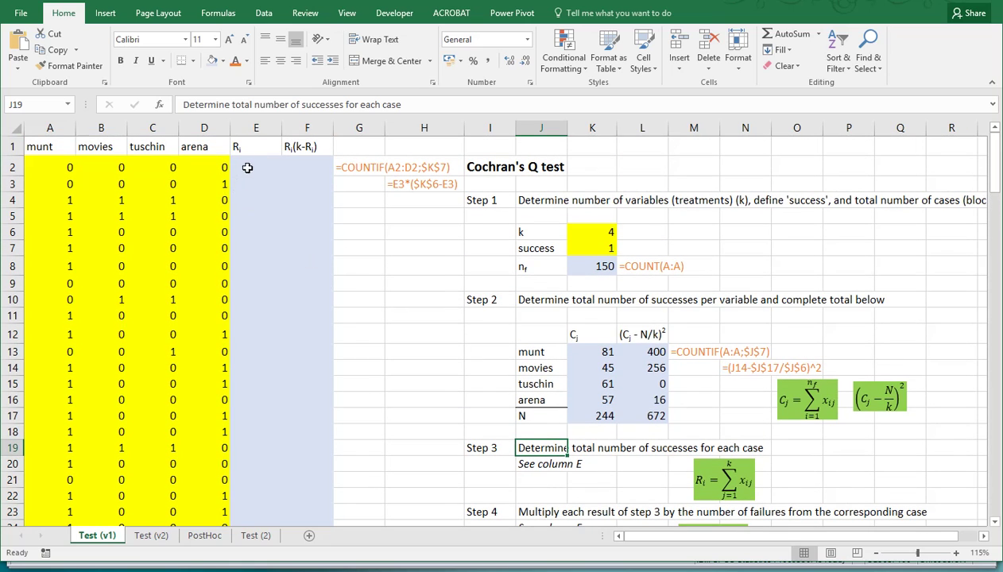
{"action": "left_click", "coordinate": [249, 166]}
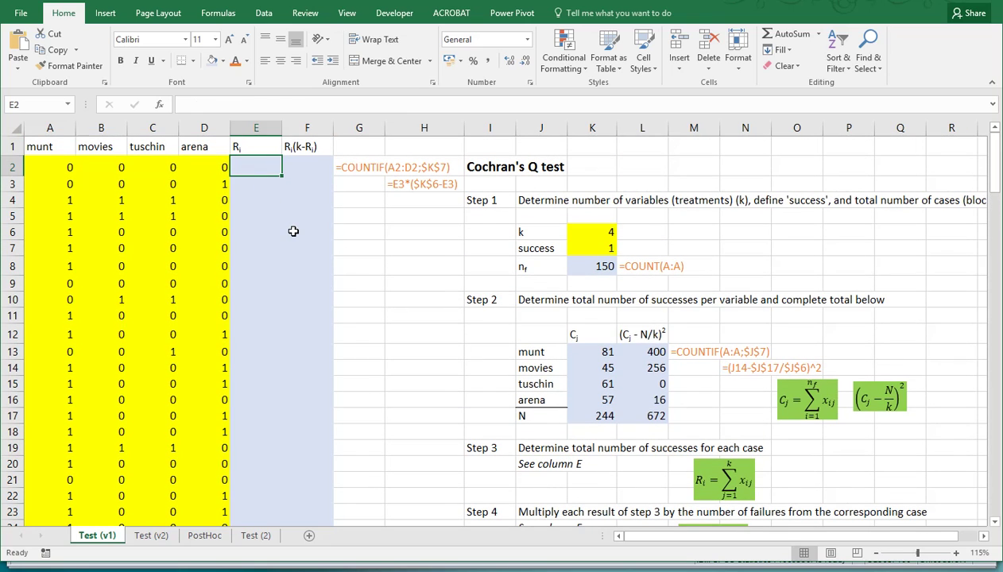
{"action": "type", "text": "=counti"}
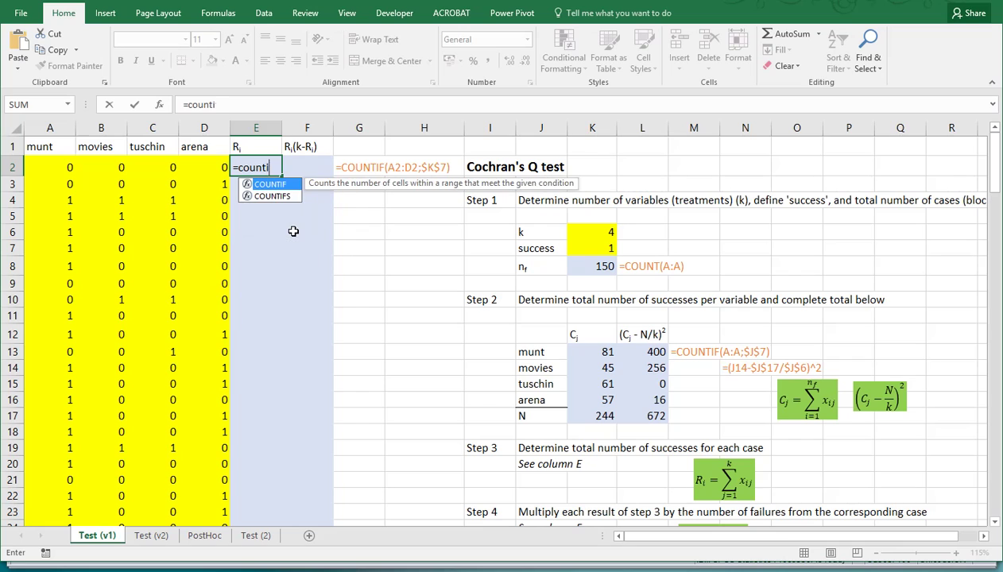
{"action": "type", "text": "f("}
{"action": "key", "text": "Left"}
{"action": "key", "text": "shift+Left"}
{"action": "key", "text": "shift+Left"}
{"action": "key", "text": "shift+Left"}
{"action": "type", "text": ";"}
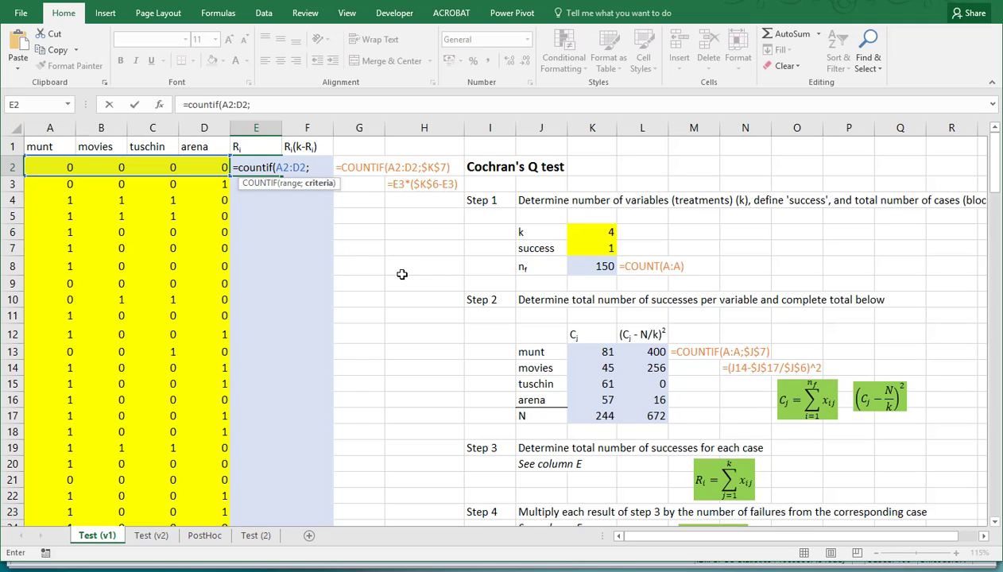
{"action": "left_click", "coordinate": [592, 246]}
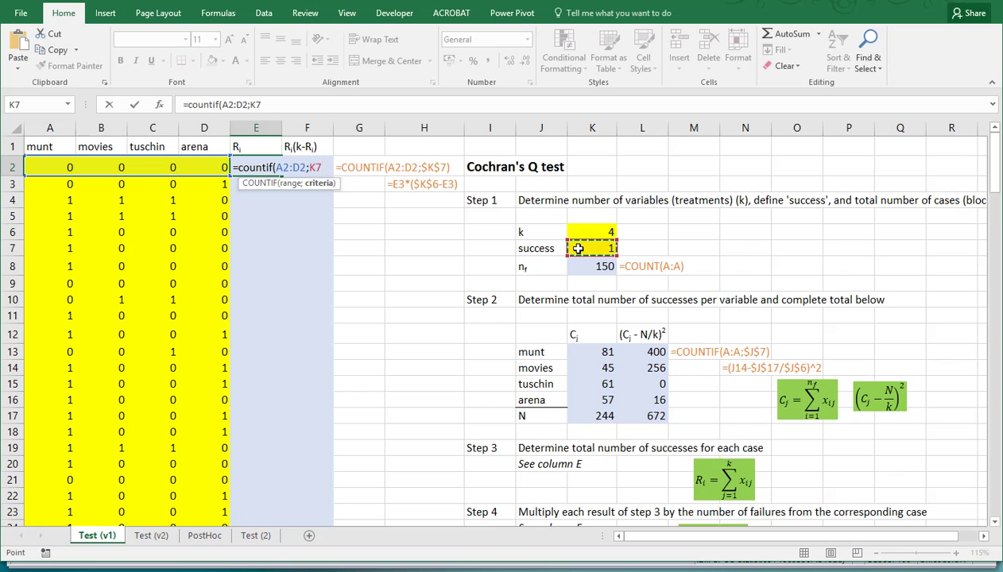
{"action": "key", "text": "F4"}
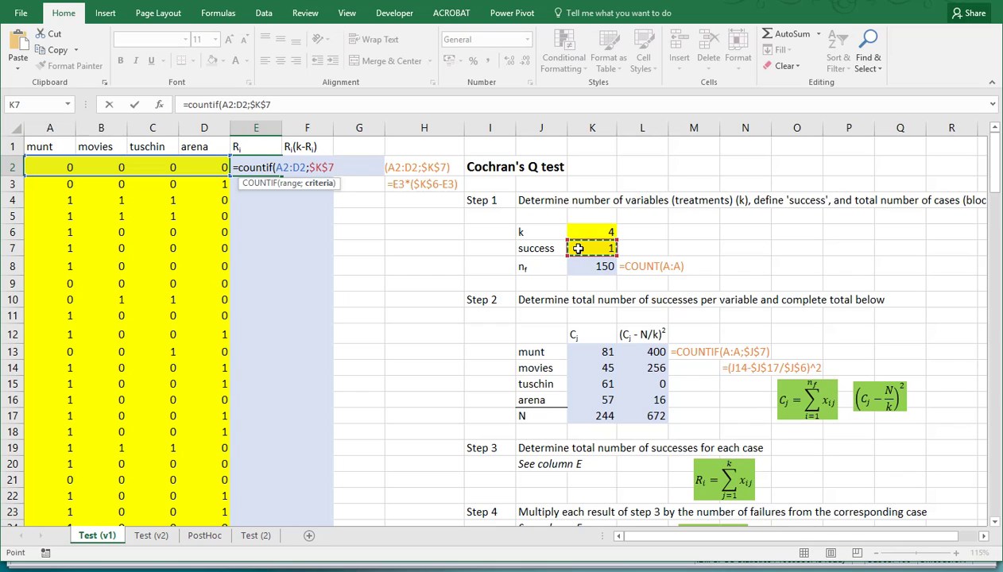
{"action": "type", "text": ")"}
{"action": "key", "text": "Return"}
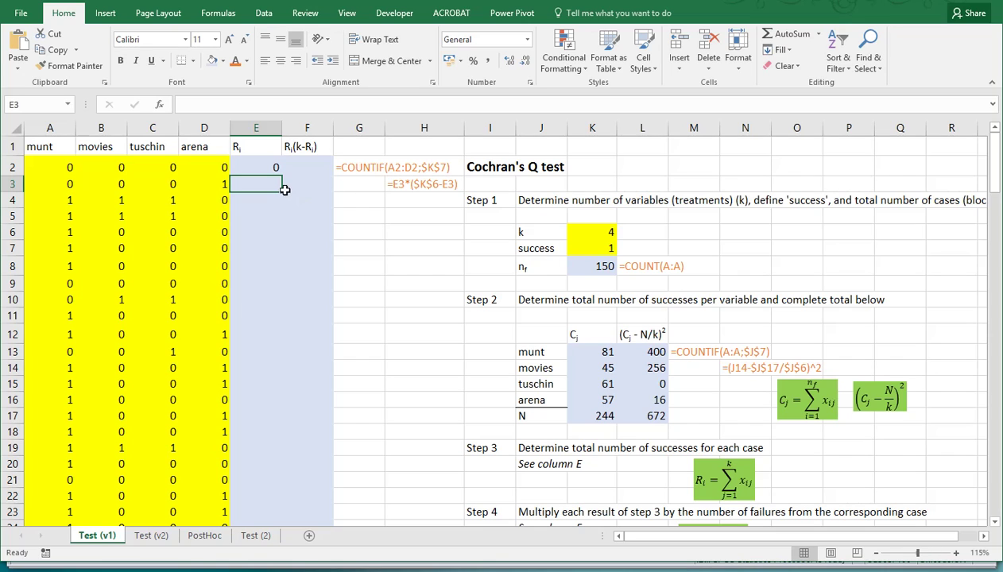
Step: Fill the E2 success count down column E for every case and check the copied formula in E3
{"action": "left_click", "coordinate": [275, 168]}
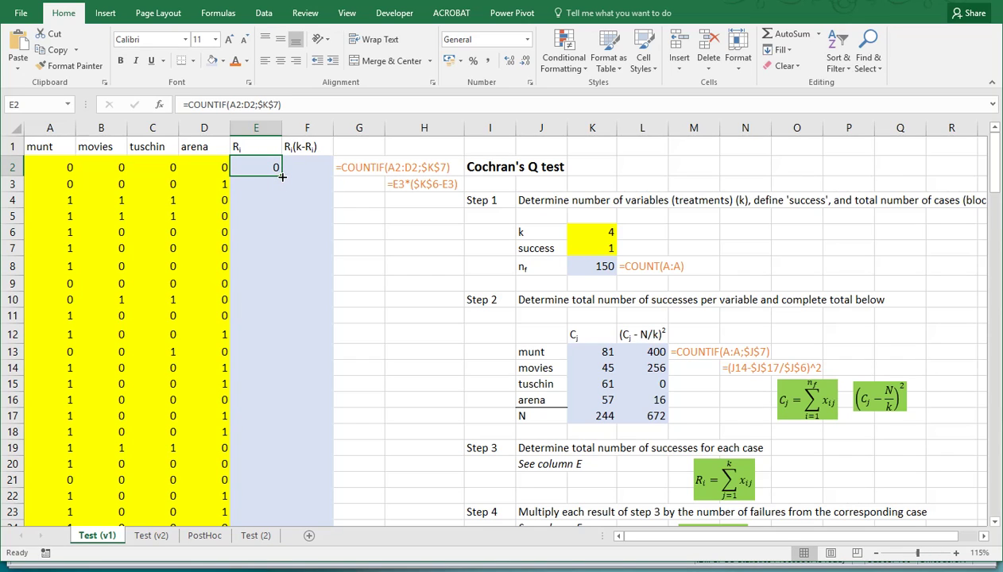
{"action": "double_click", "coordinate": [282, 175]}
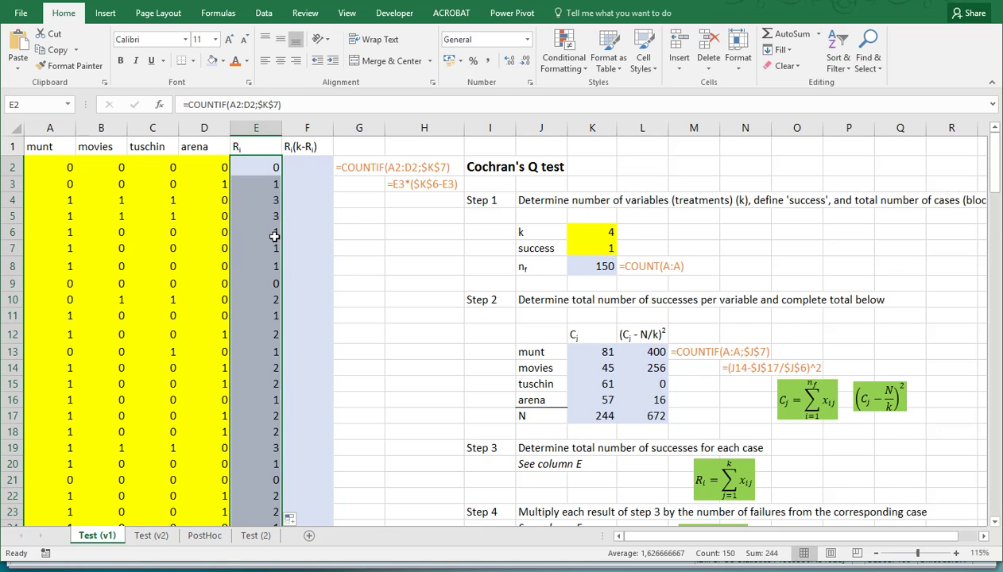
{"action": "scroll", "coordinate": [275, 236], "scroll_direction": "down", "scroll_amount": 20}
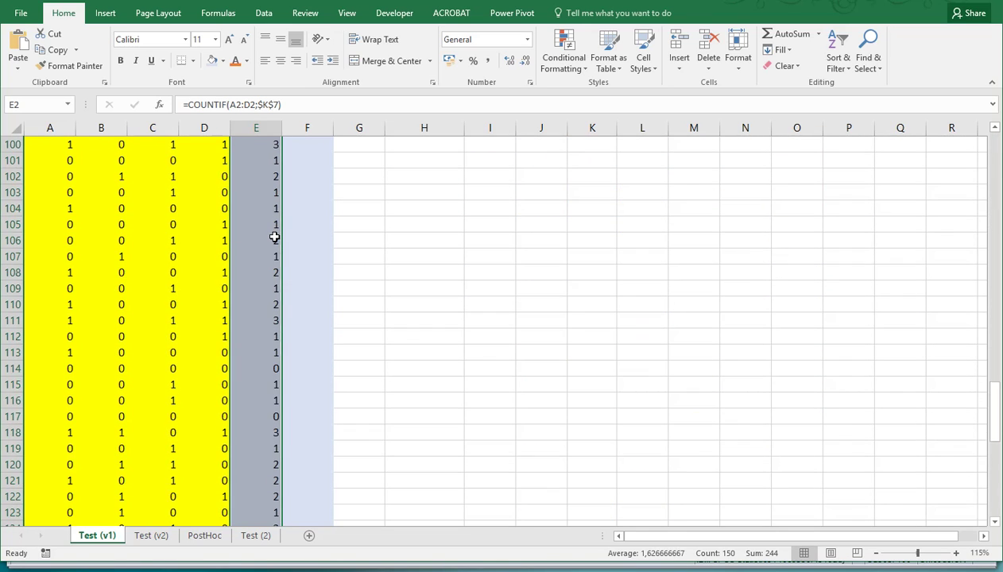
{"action": "scroll", "coordinate": [274, 236], "scroll_direction": "down", "scroll_amount": 16}
{"action": "scroll", "coordinate": [274, 236], "scroll_direction": "up", "scroll_amount": 20}
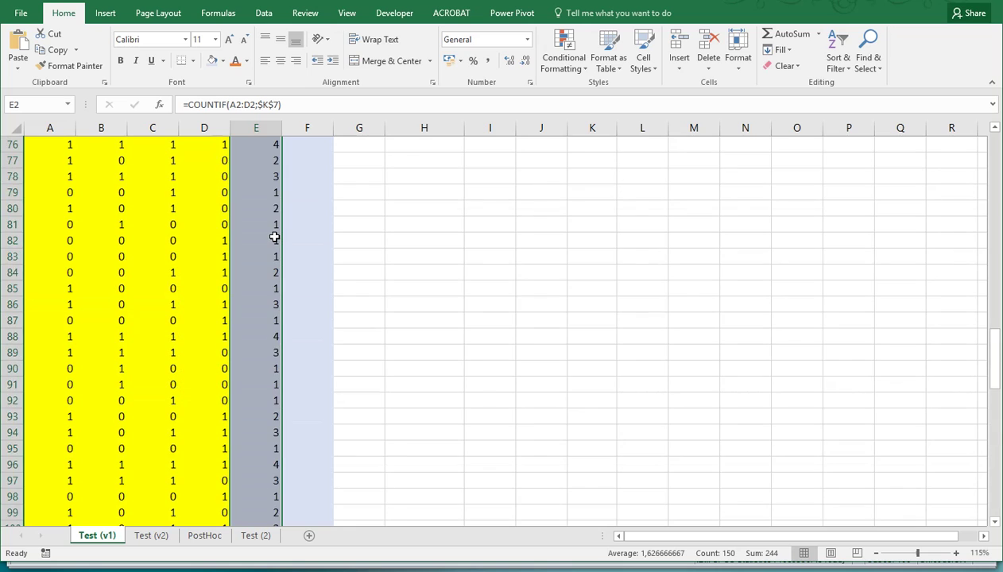
{"action": "scroll", "coordinate": [274, 236], "scroll_direction": "up", "scroll_amount": 20}
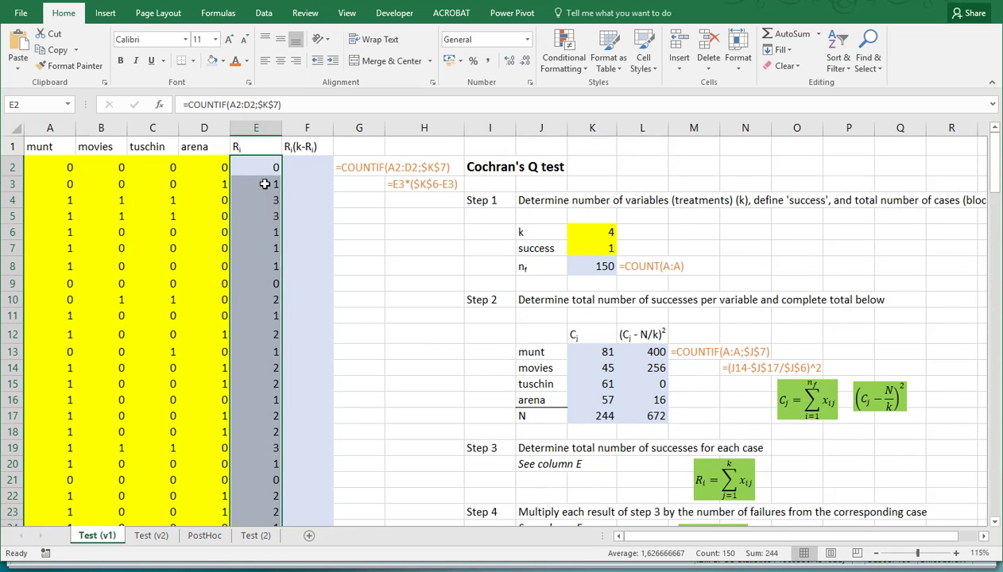
{"action": "double_click", "coordinate": [265, 184]}
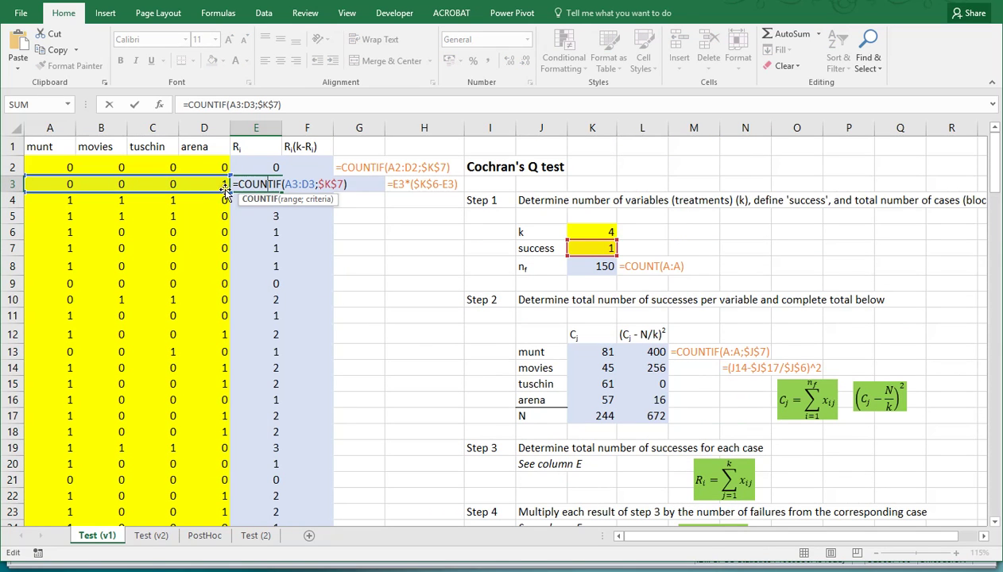
{"action": "key", "text": "Escape"}
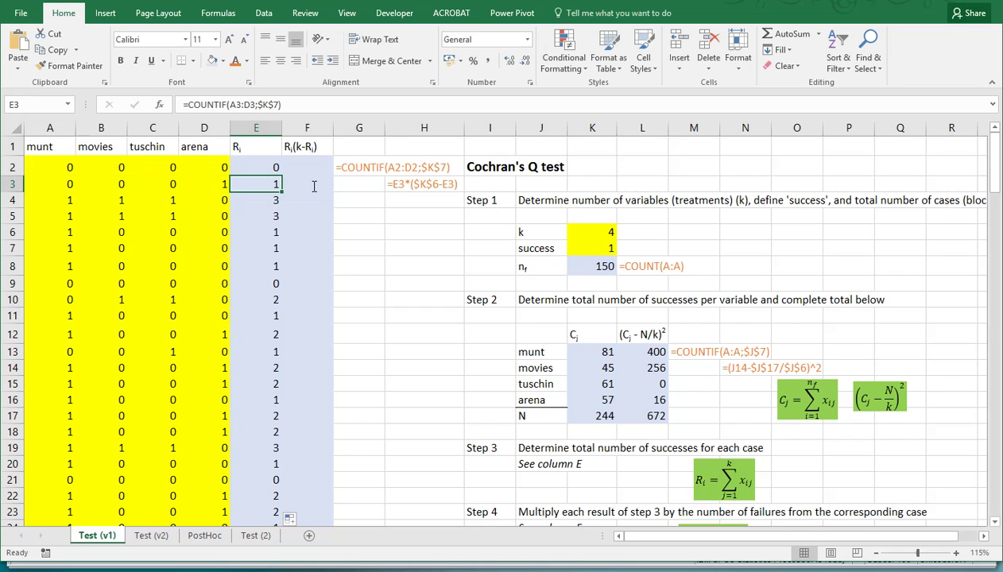
{"action": "scroll", "coordinate": [406, 307], "scroll_direction": "down", "scroll_amount": 1}
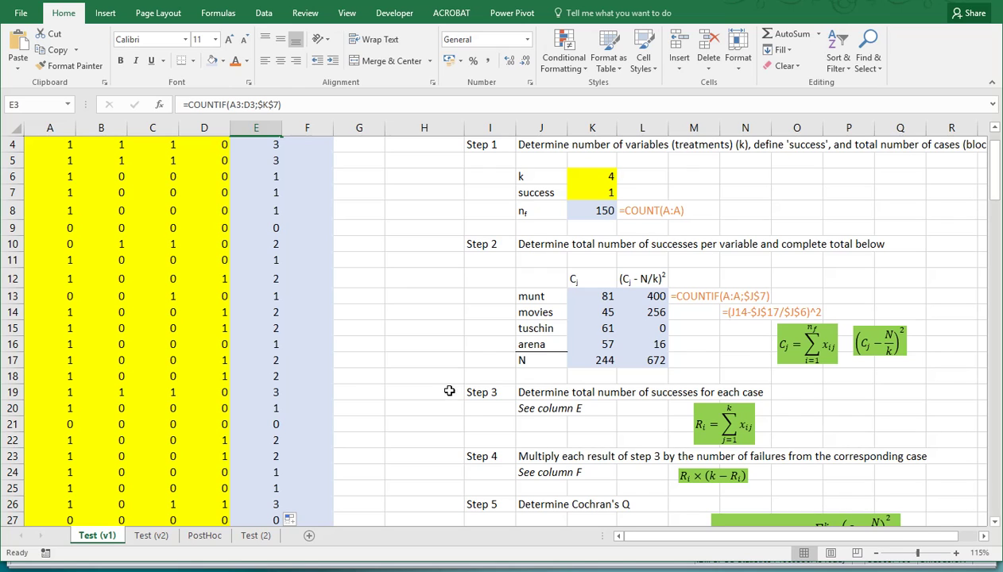
Step: For Step 4, multiply the first case's successes by its failures in F2 with =E2*($K$6-E2)
{"action": "scroll", "coordinate": [430, 378], "scroll_direction": "up", "scroll_amount": 1}
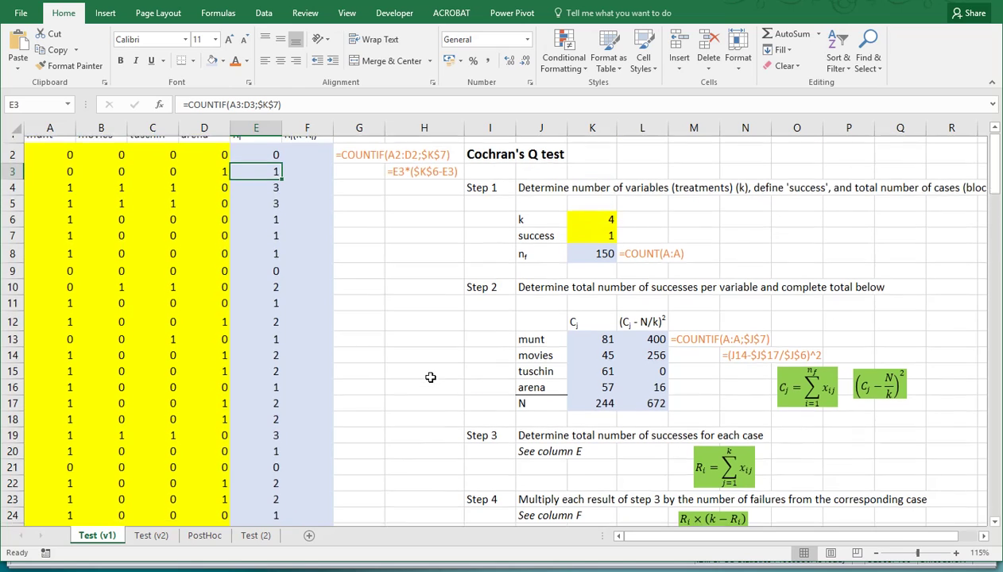
{"action": "left_click", "coordinate": [311, 171]}
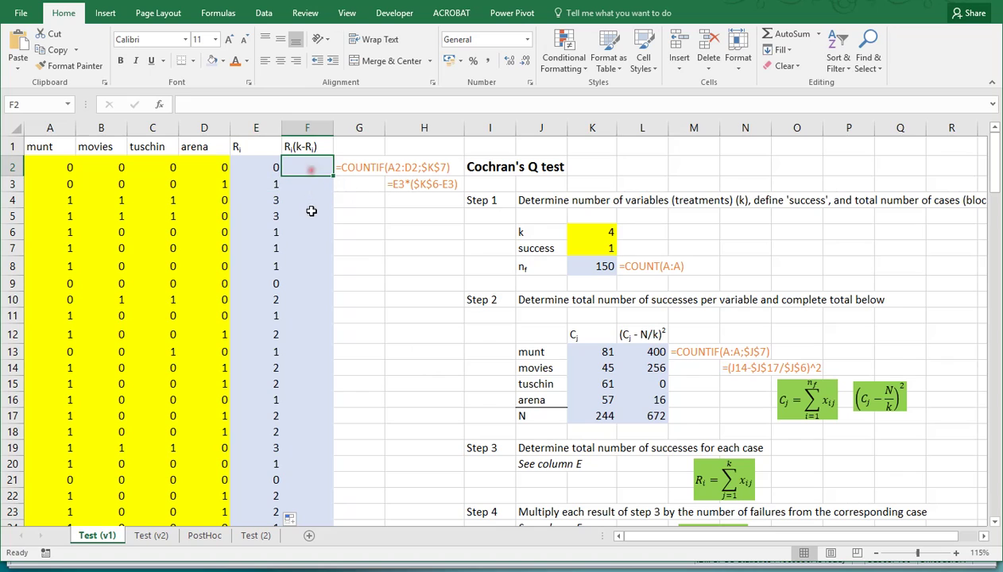
{"action": "type", "text": "="}
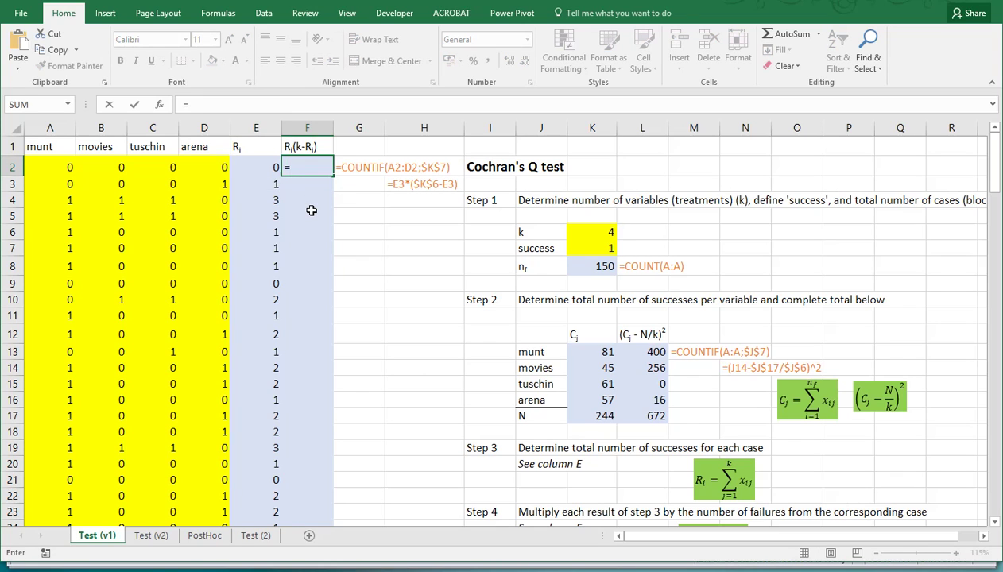
{"action": "key", "text": "Left"}
{"action": "type", "text": "*"}
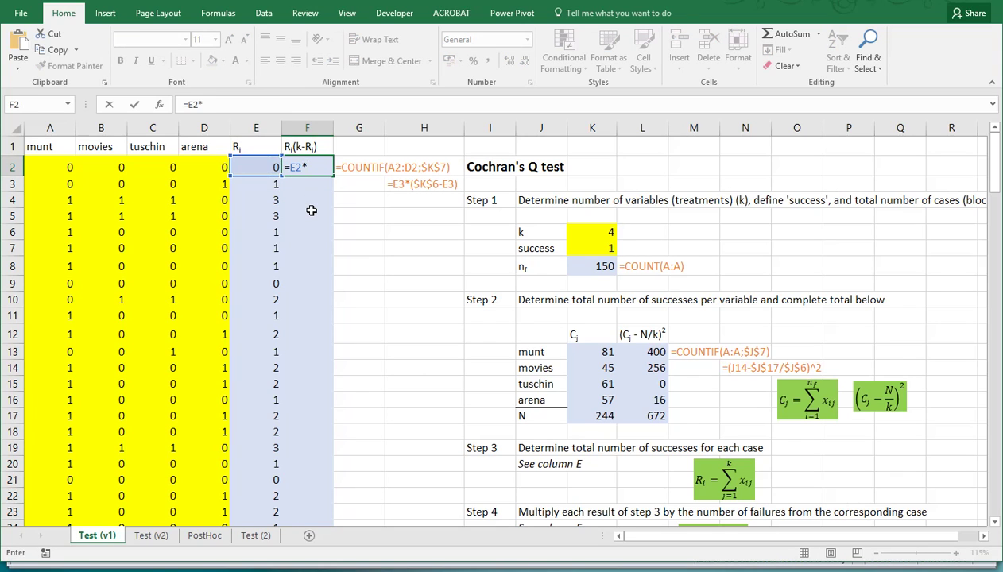
{"action": "type", "text": "("}
{"action": "left_click", "coordinate": [584, 233]}
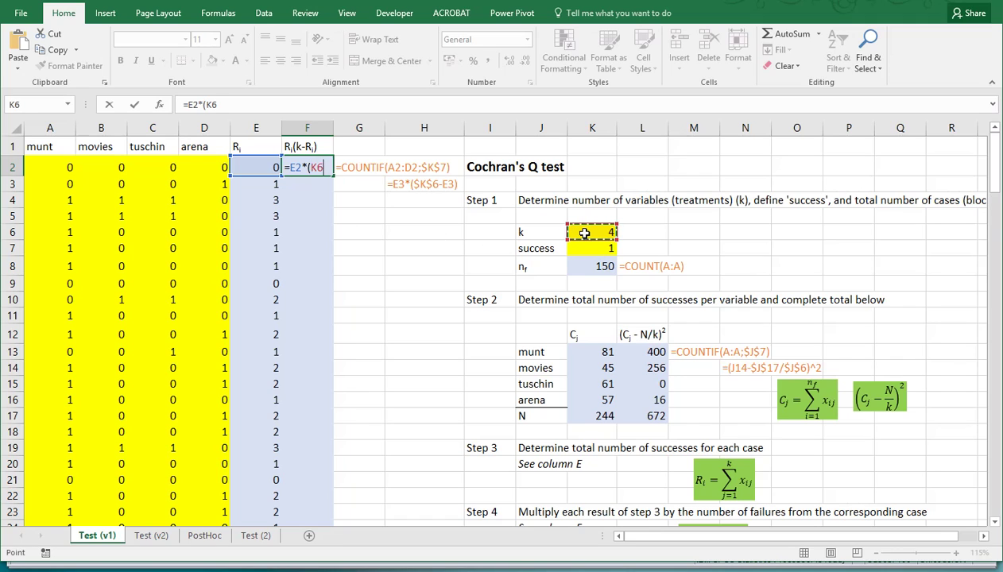
{"action": "key", "text": "F4"}
{"action": "type", "text": "-"}
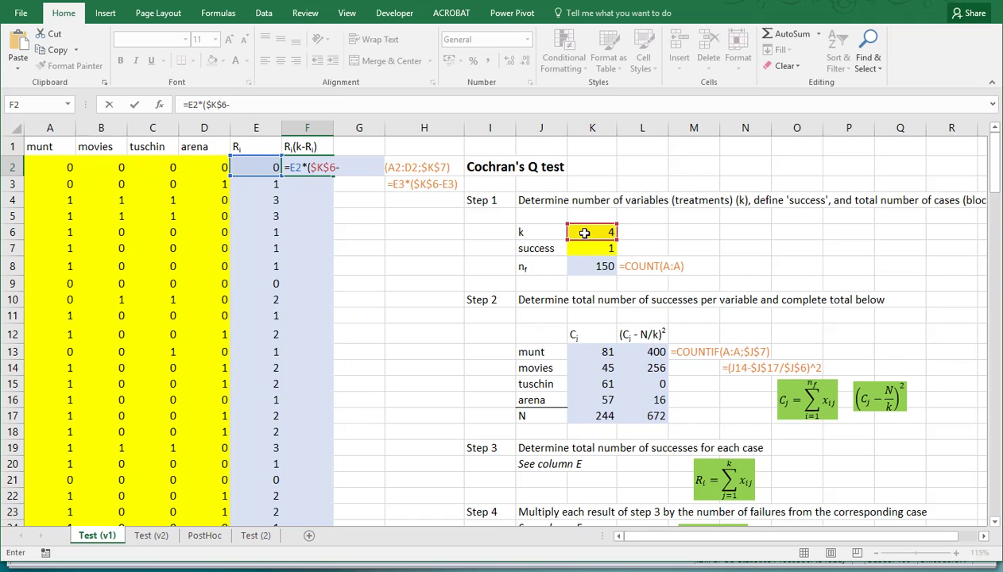
{"action": "left_click", "coordinate": [260, 167]}
{"action": "type", "text": ")"}
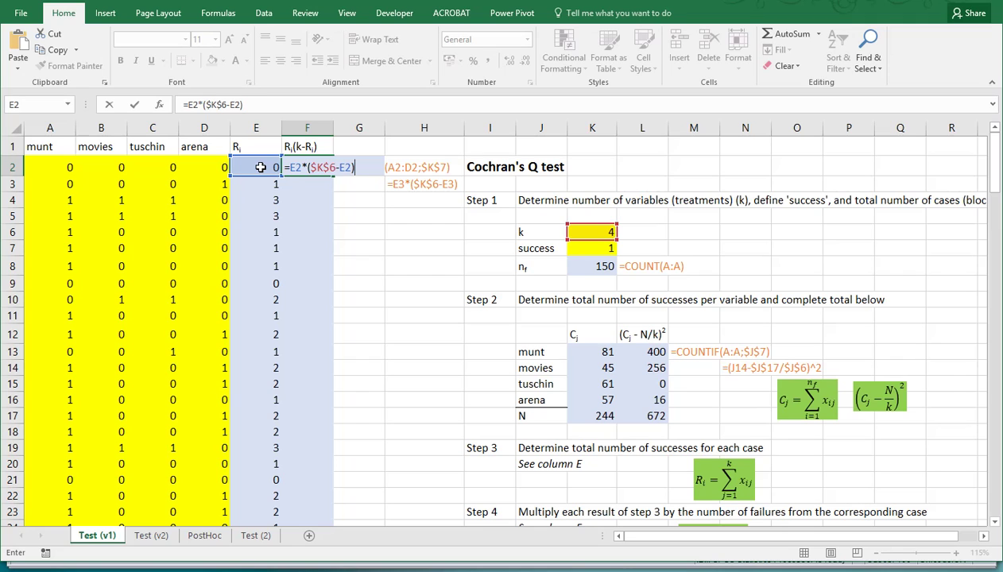
{"action": "key", "text": "Return"}
{"action": "key", "text": "Up"}
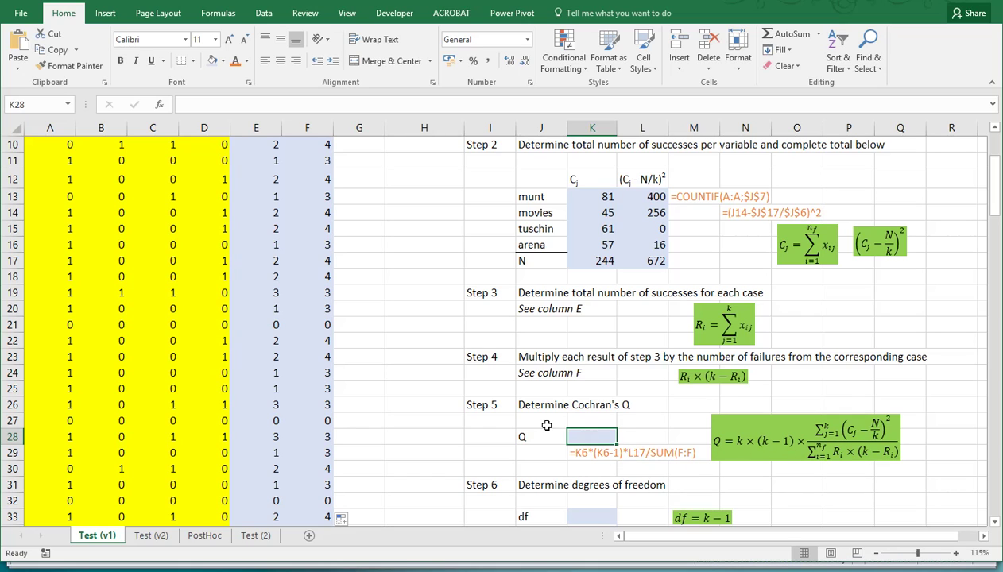
Step: Compute Cochran's Q in K28 with =K6*(K6-1)*L17/SUM(F:F)
{"action": "type", "text": "="}
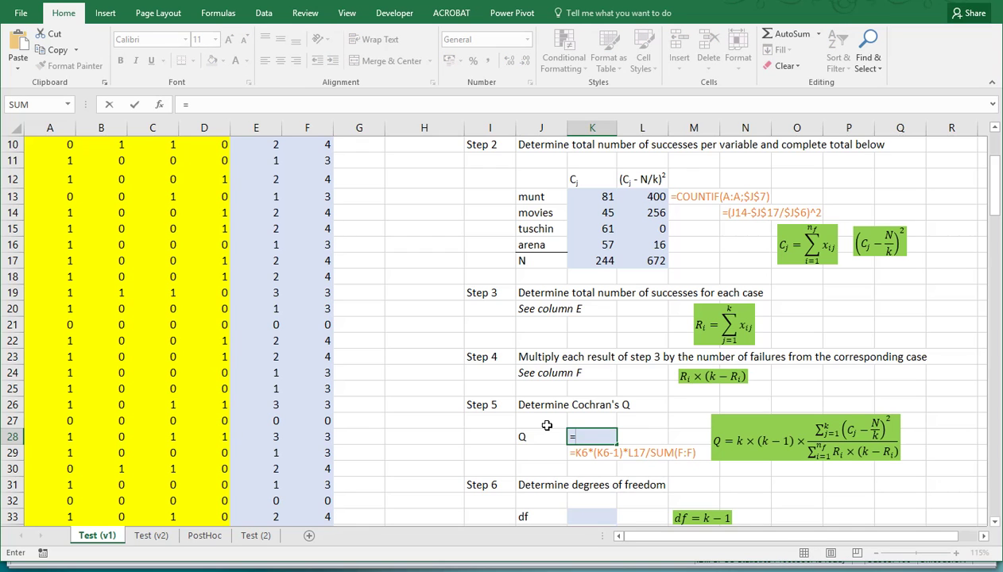
{"action": "scroll", "coordinate": [547, 426], "scroll_direction": "up", "scroll_amount": 3}
{"action": "left_click", "coordinate": [593, 230]}
{"action": "scroll", "coordinate": [620, 333], "scroll_direction": "down", "scroll_amount": 3}
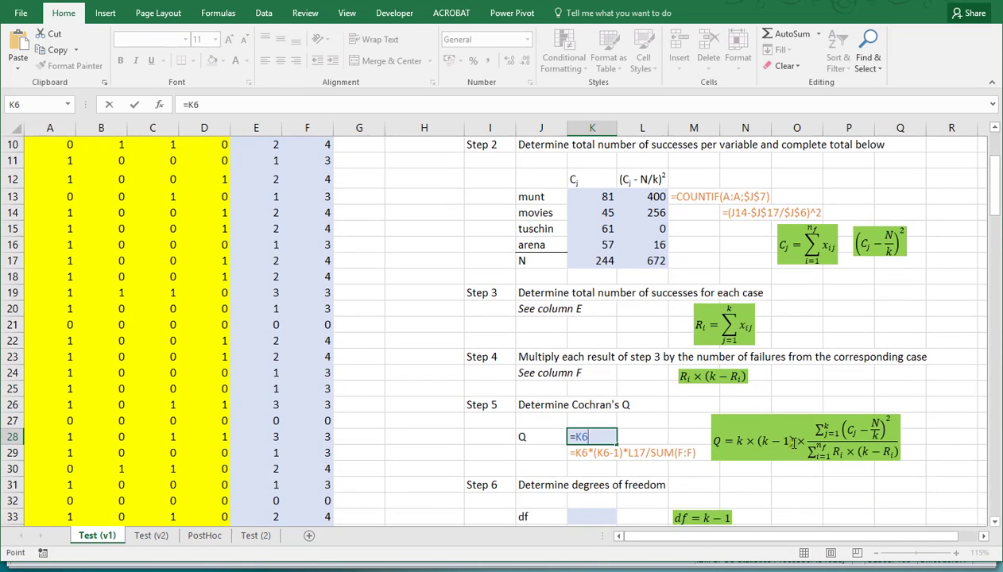
{"action": "type", "text": "*(K6"}
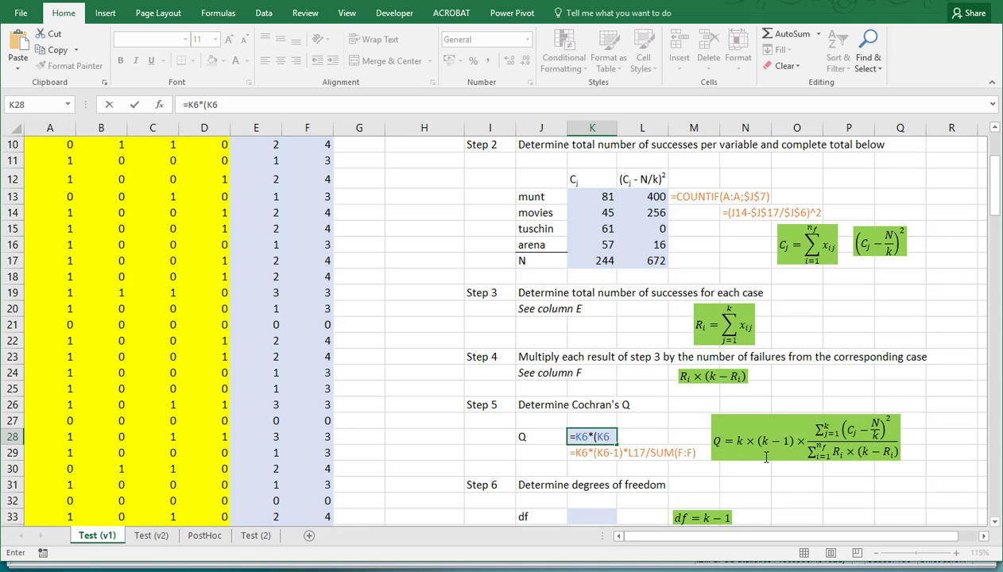
{"action": "type", "text": "-1)*"}
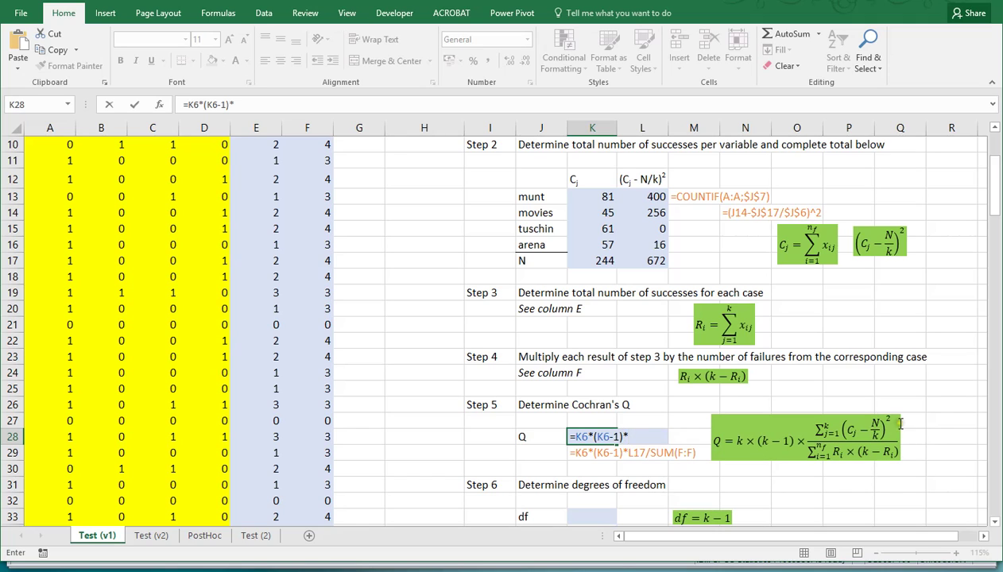
{"action": "left_click", "coordinate": [656, 263]}
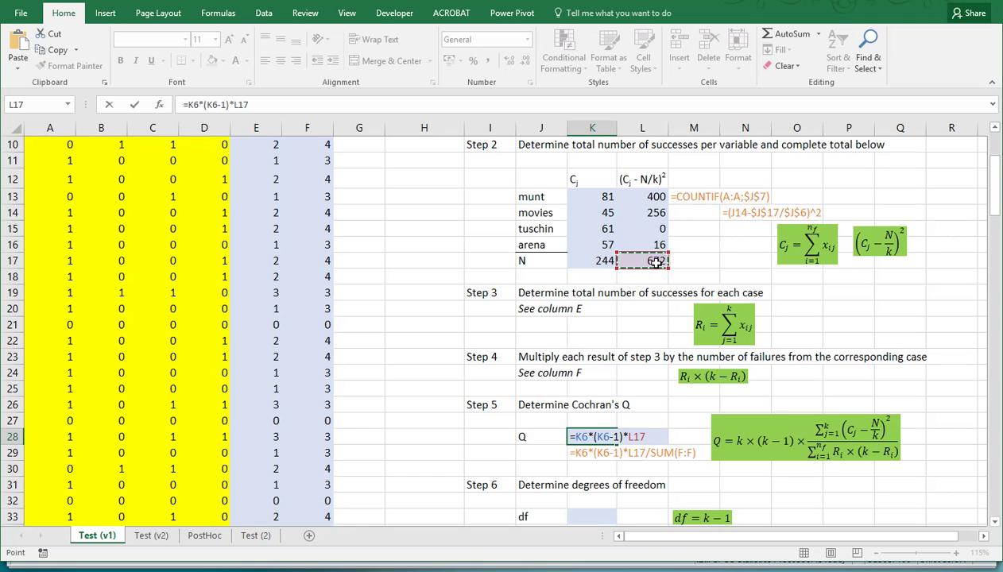
{"action": "type", "text": "/su"}
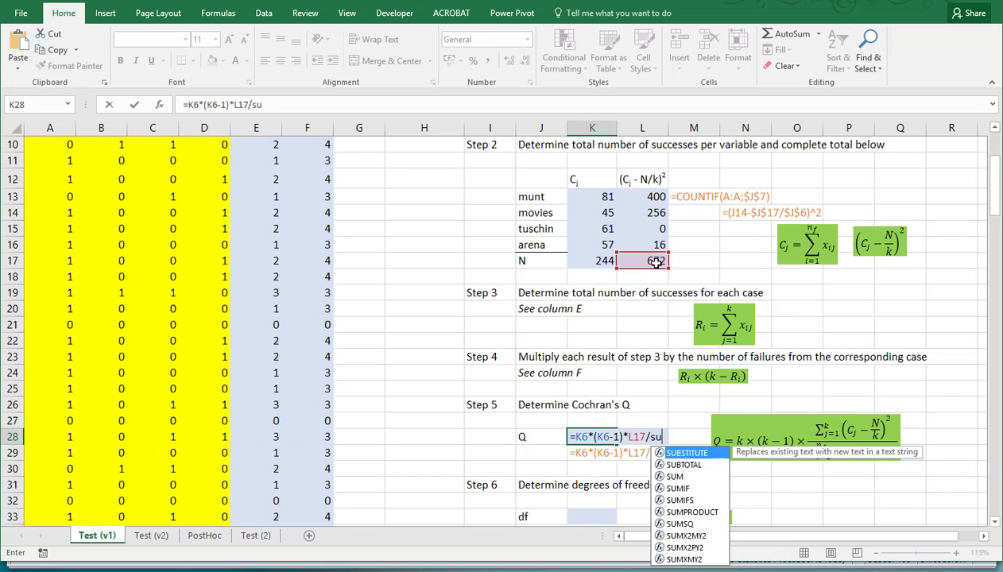
{"action": "type", "text": "m(F:F)"}
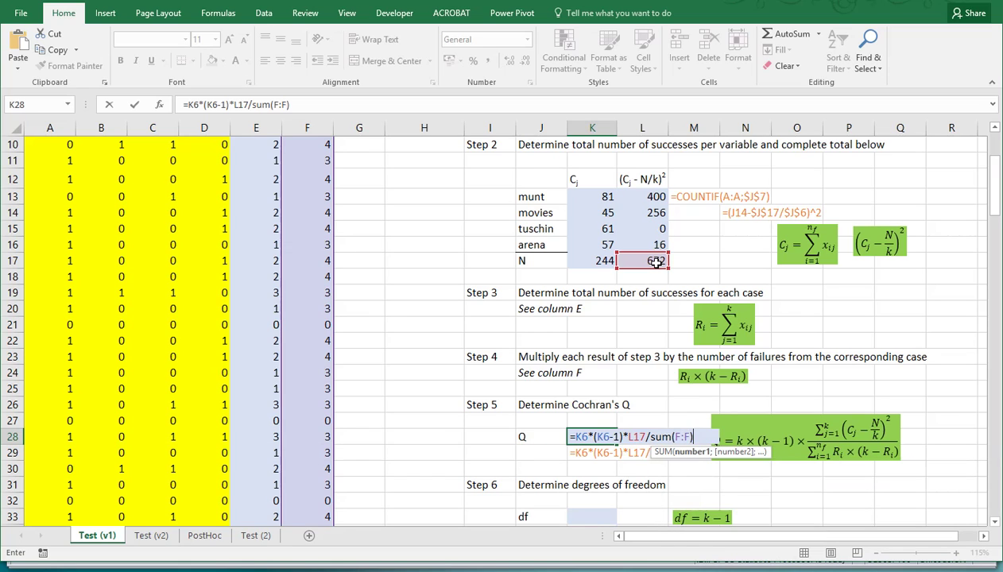
{"action": "key", "text": "ctrl+Return"}
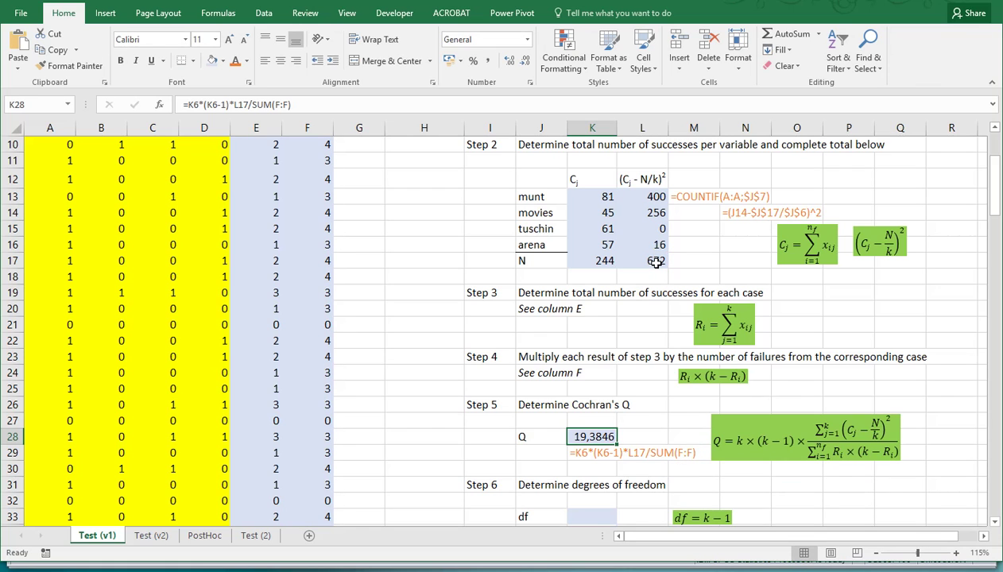
Step: Calculate the degrees of freedom for Step 6 in K33 with =K6-1
{"action": "scroll", "coordinate": [634, 321], "scroll_direction": "down", "scroll_amount": 1}
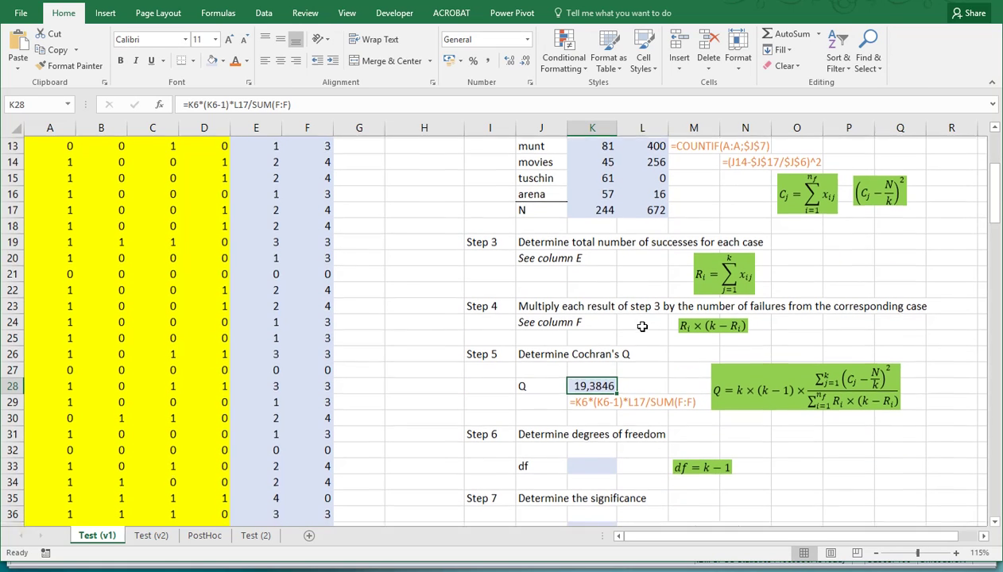
{"action": "left_click", "coordinate": [596, 467]}
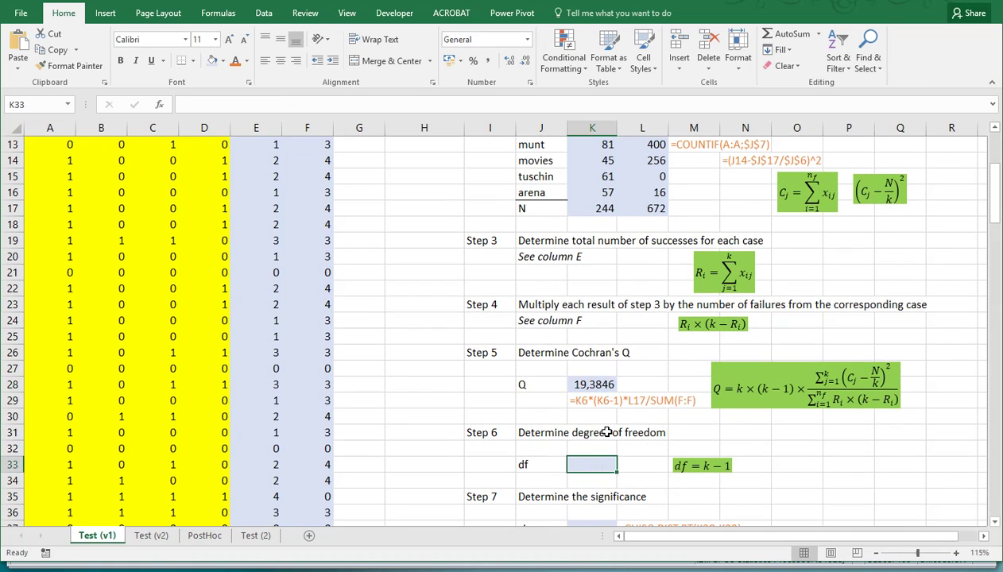
{"action": "type", "text": "="}
{"action": "scroll", "coordinate": [606, 431], "scroll_direction": "up", "scroll_amount": 4}
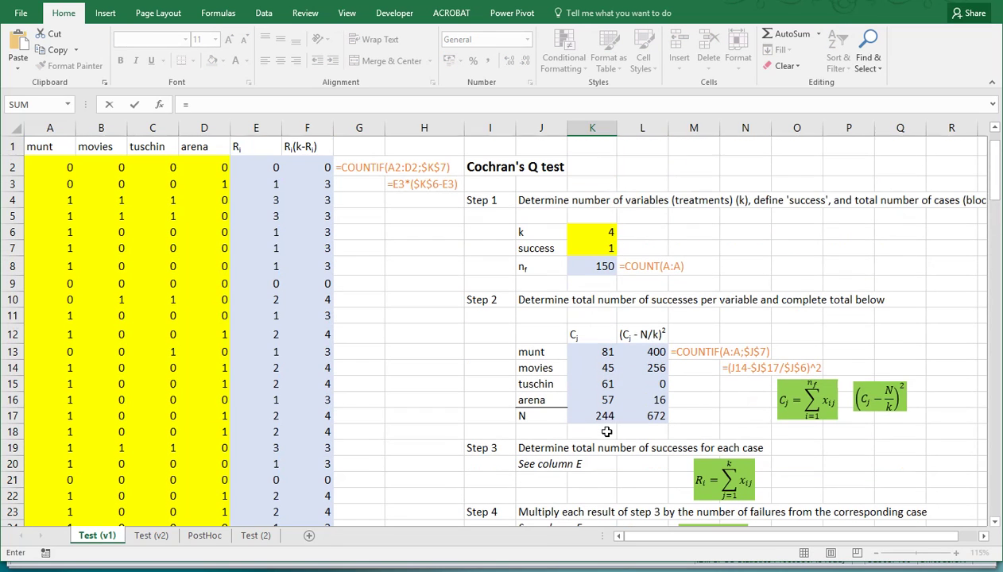
{"action": "left_click", "coordinate": [591, 232]}
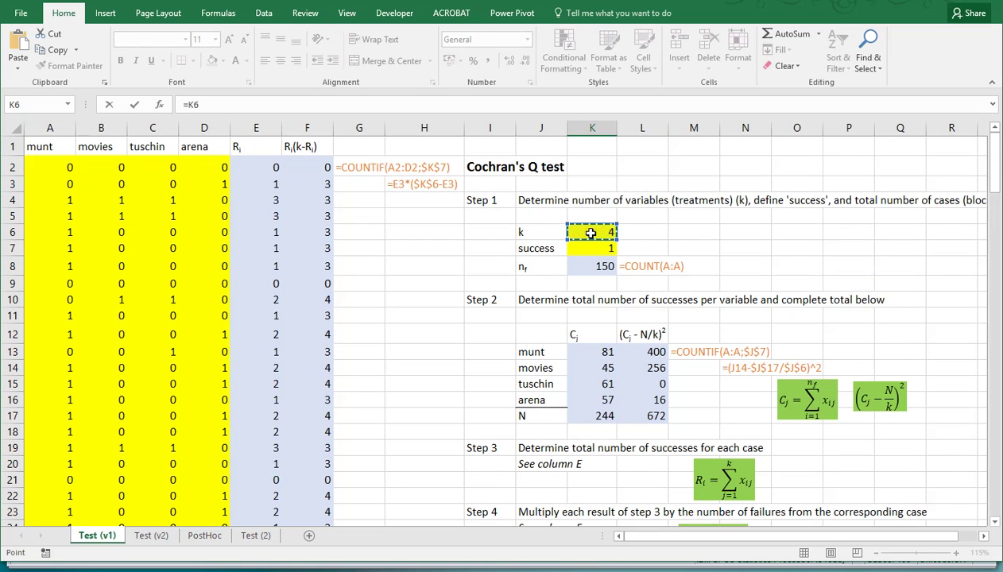
{"action": "type", "text": "-1"}
{"action": "key", "text": "Return"}
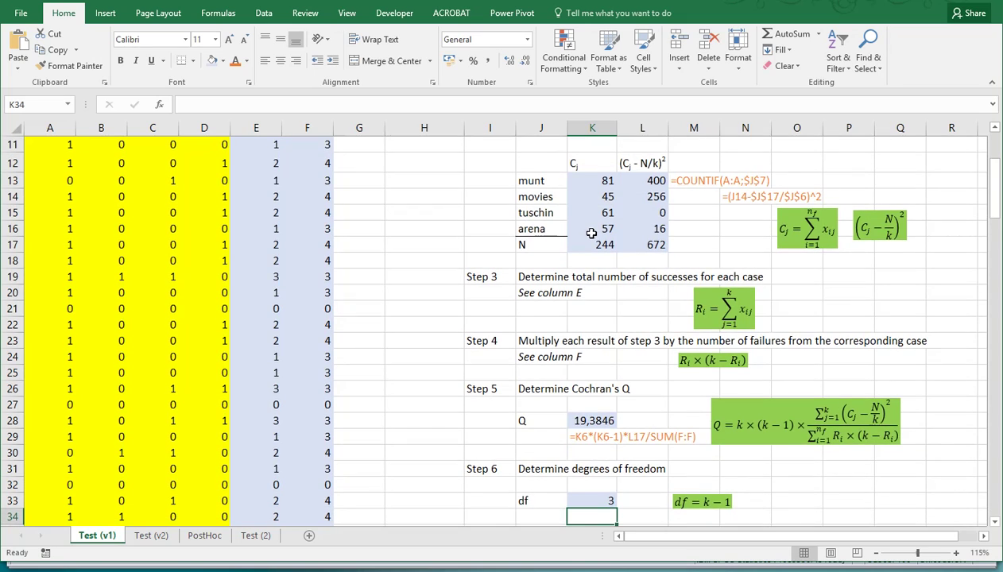
Step: Determine the significance for Step 7 in K37 with =CHISQ.DIST.RT(K28;K33)
{"action": "scroll", "coordinate": [618, 335], "scroll_direction": "down", "scroll_amount": 2}
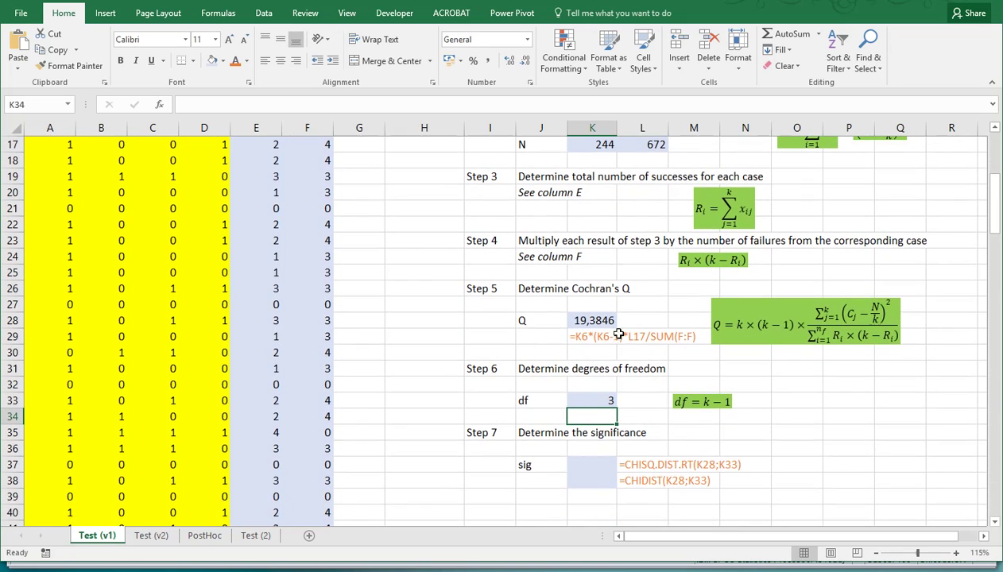
{"action": "left_click", "coordinate": [581, 465]}
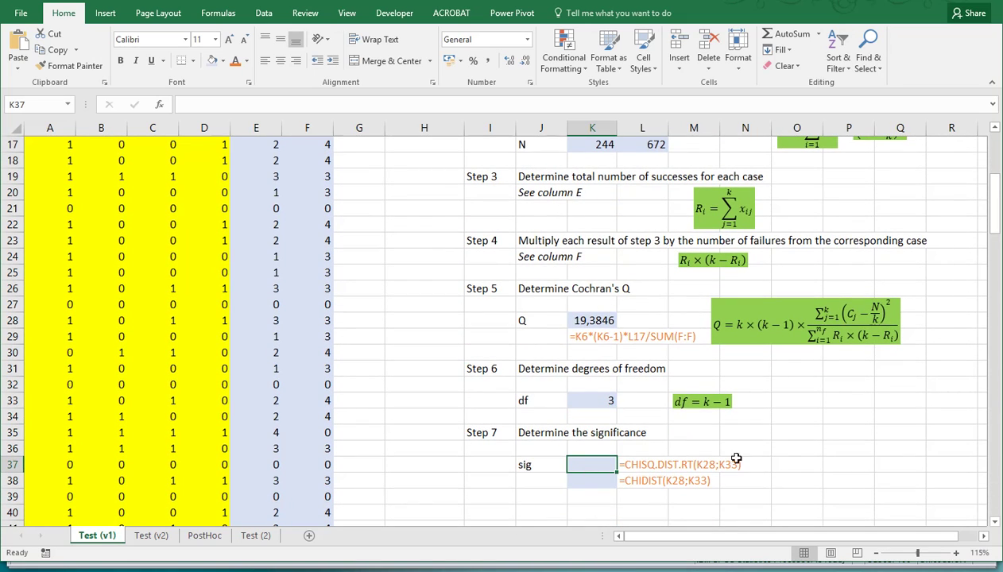
{"action": "type", "text": "="}
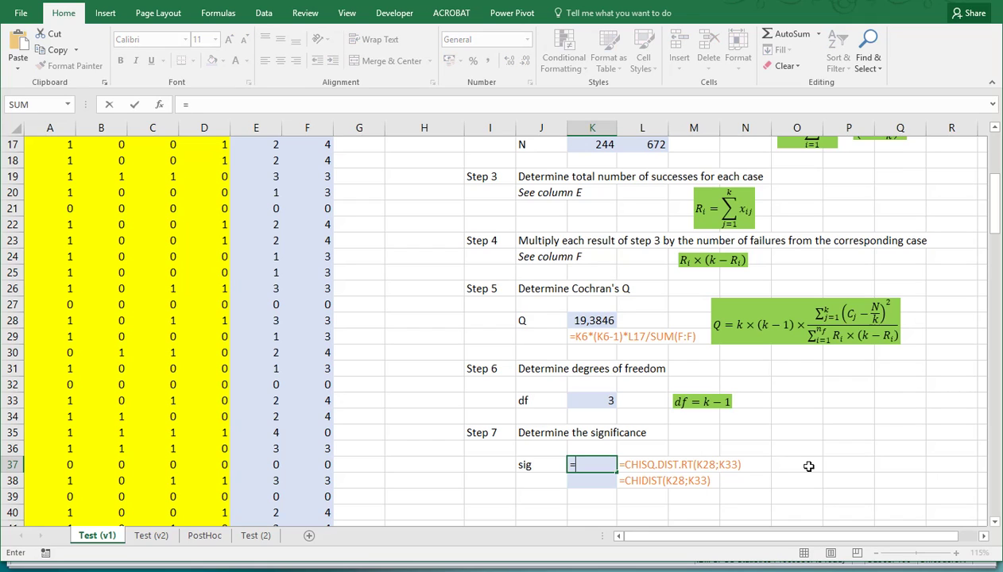
{"action": "type", "text": "chisq."}
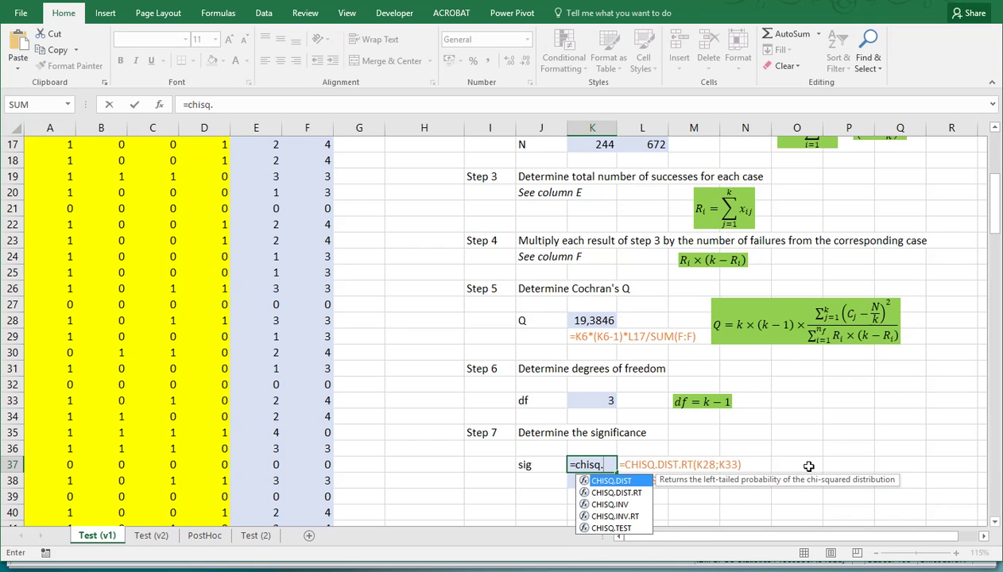
{"action": "key", "text": "Down"}
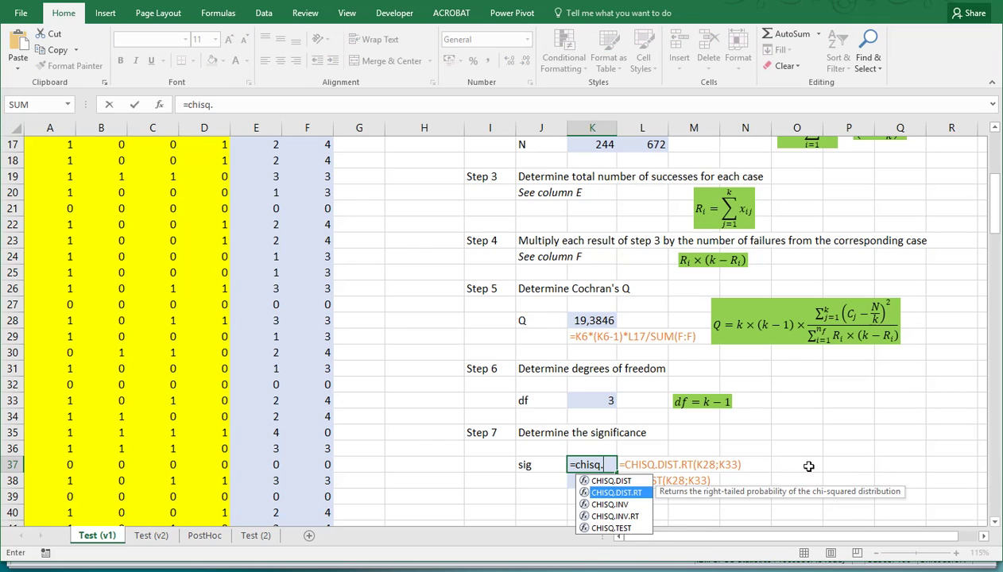
{"action": "key", "text": "Tab"}
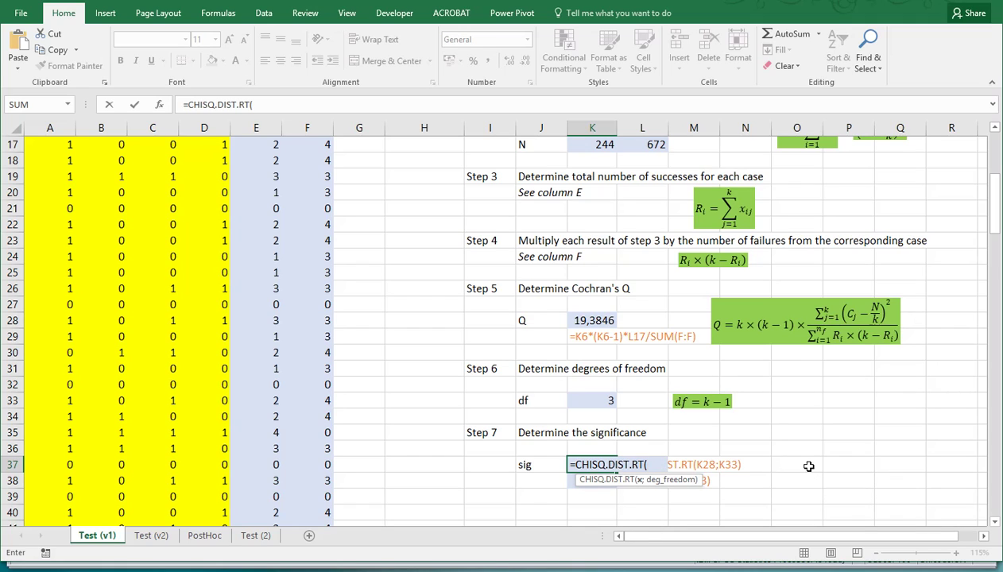
{"action": "left_click", "coordinate": [595, 321]}
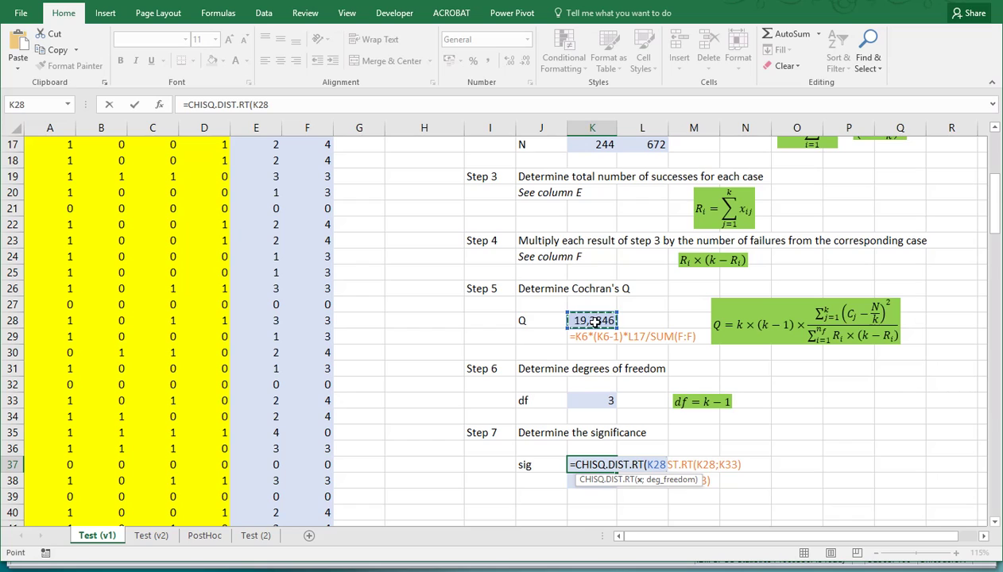
{"action": "type", "text": ";"}
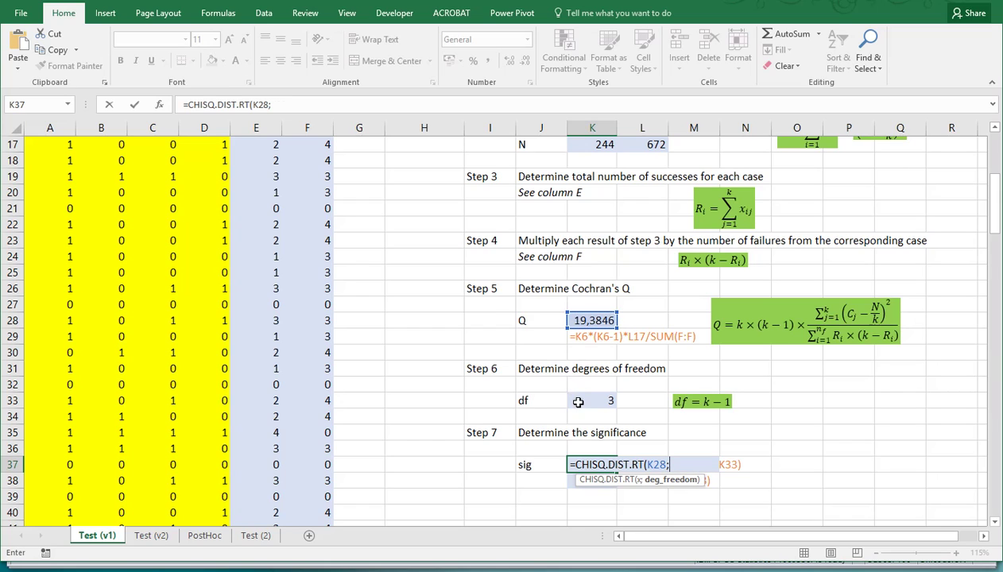
{"action": "left_click", "coordinate": [578, 403]}
{"action": "key", "text": "Return"}
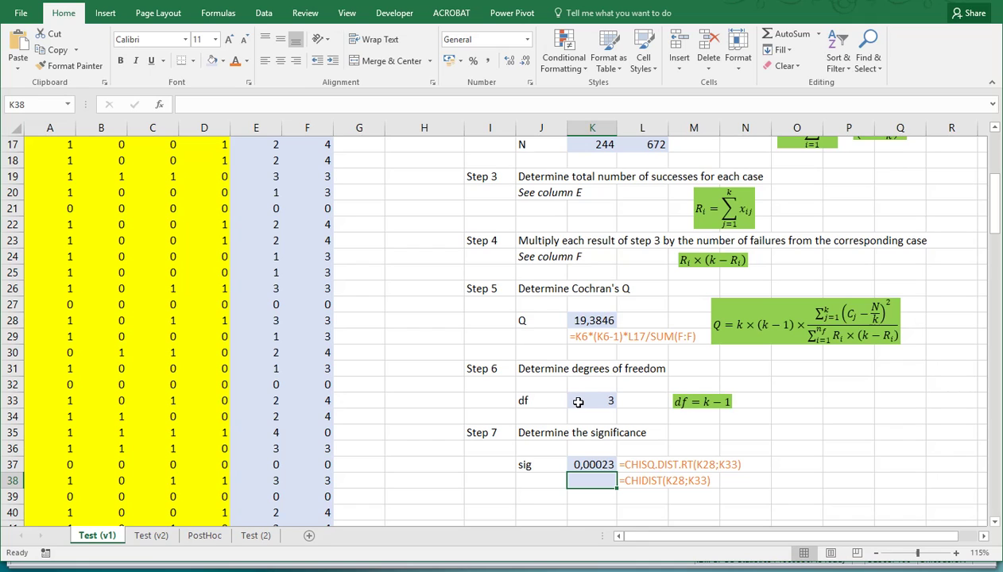
Step: Calculate the significance a second way in K38 with the older function, =CHIDIST(K28;K33)
{"action": "type", "text": "="}
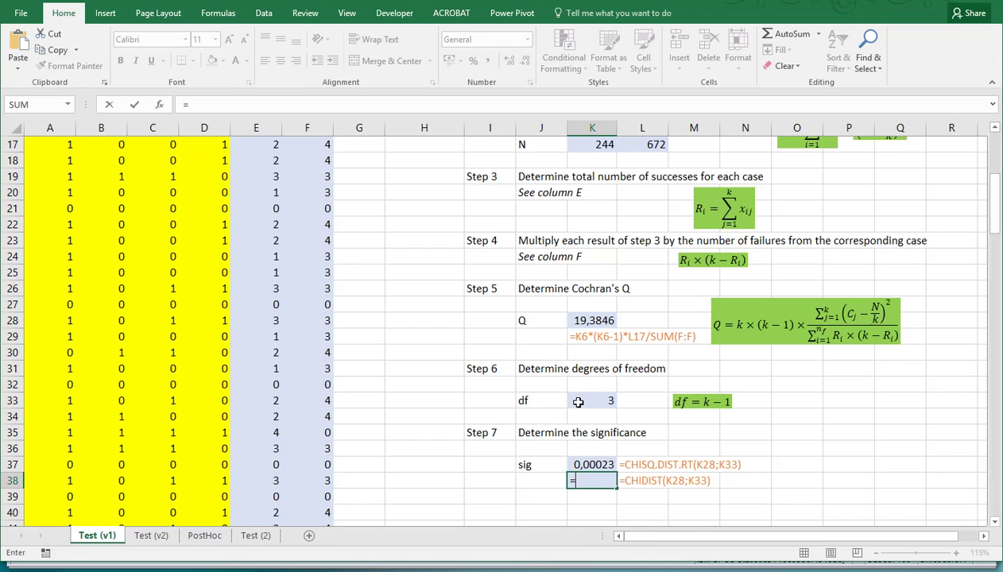
{"action": "type", "text": "chidist("}
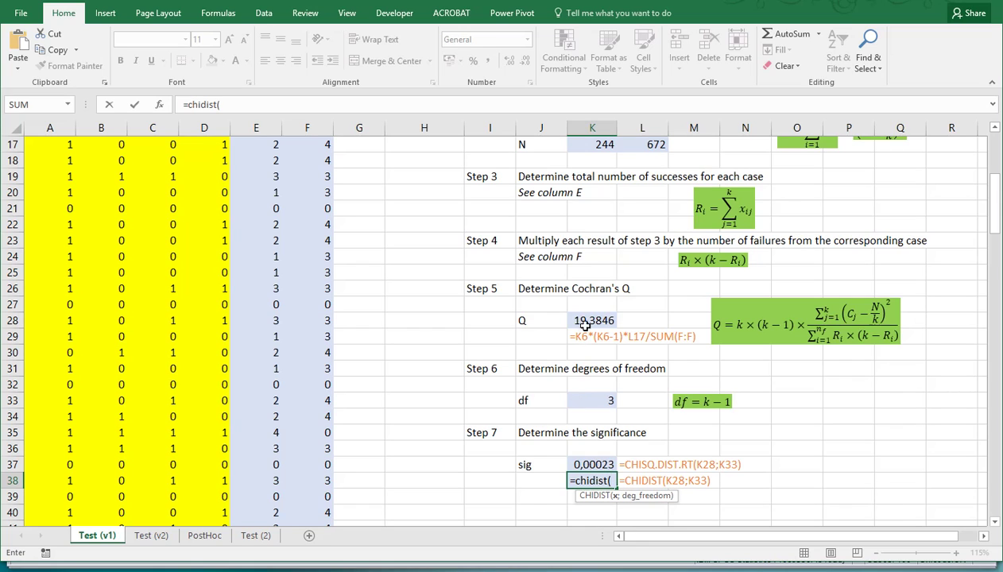
{"action": "left_click", "coordinate": [585, 321]}
{"action": "type", "text": ";"}
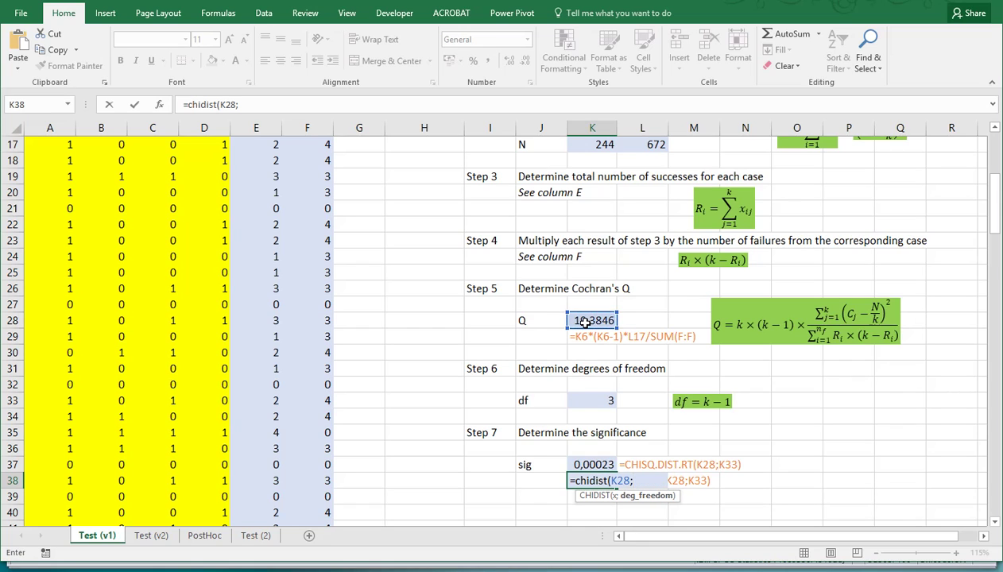
{"action": "left_click", "coordinate": [585, 402]}
{"action": "type", "text": ")"}
{"action": "key", "text": "ctrl+Return"}
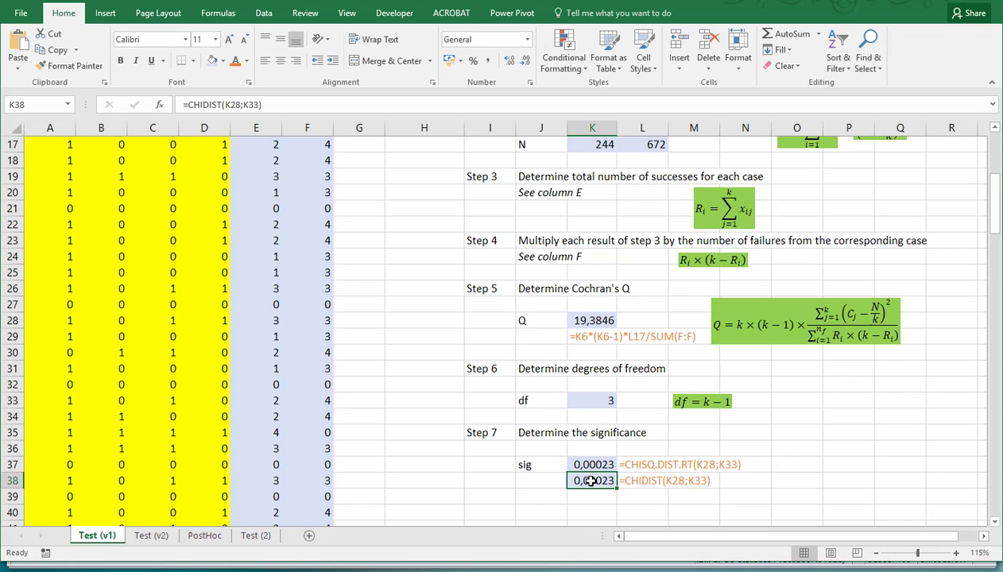
{"action": "left_click", "coordinate": [541, 478]}
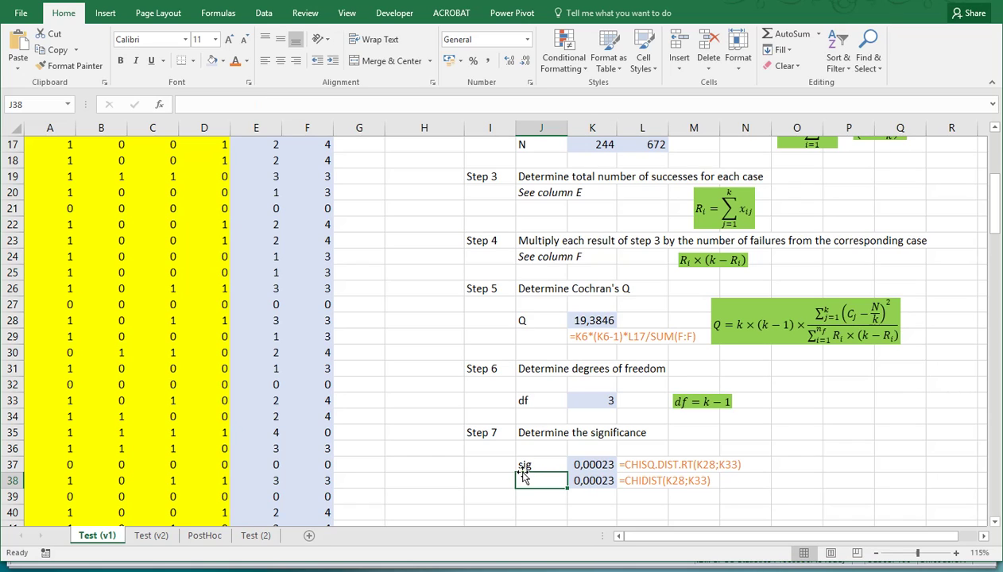
Step: Set the success value in K7 to 0 and check Cochran's Q and the significance with this definition
{"action": "scroll", "coordinate": [523, 475], "scroll_direction": "up", "scroll_amount": 4}
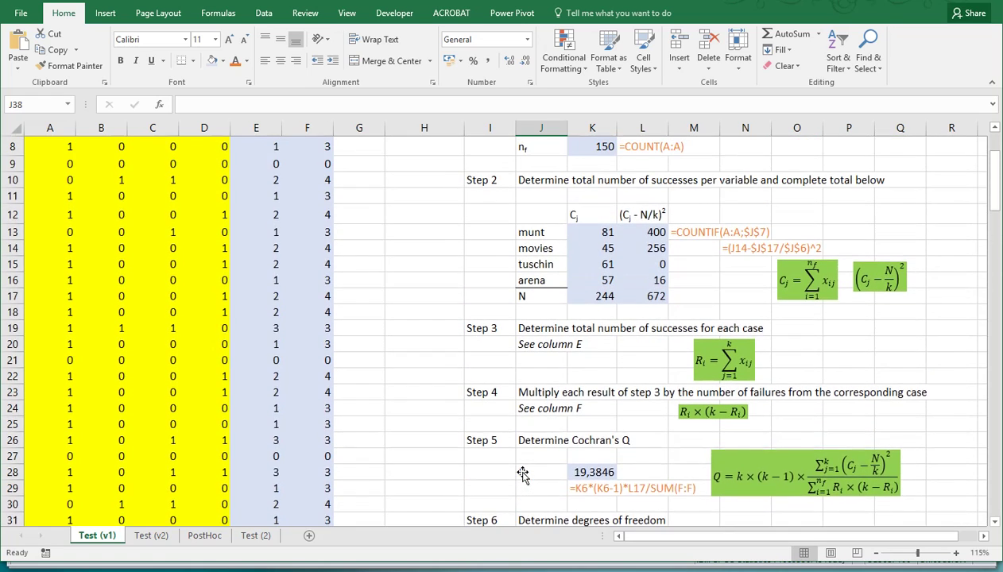
{"action": "left_click_drag", "start_coordinate": [588, 282], "coordinate": [594, 325]}
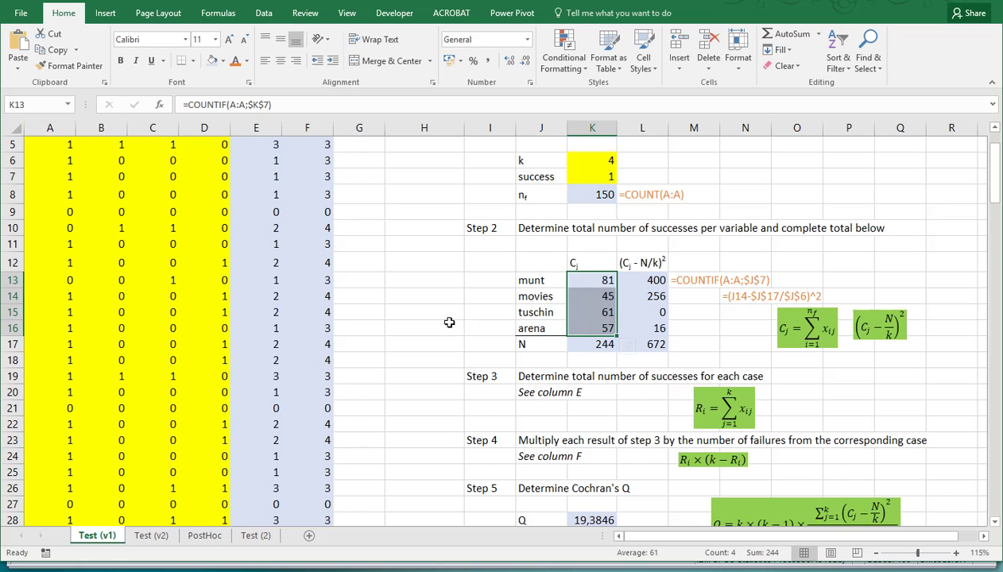
{"action": "scroll", "coordinate": [449, 322], "scroll_direction": "up", "scroll_amount": 2}
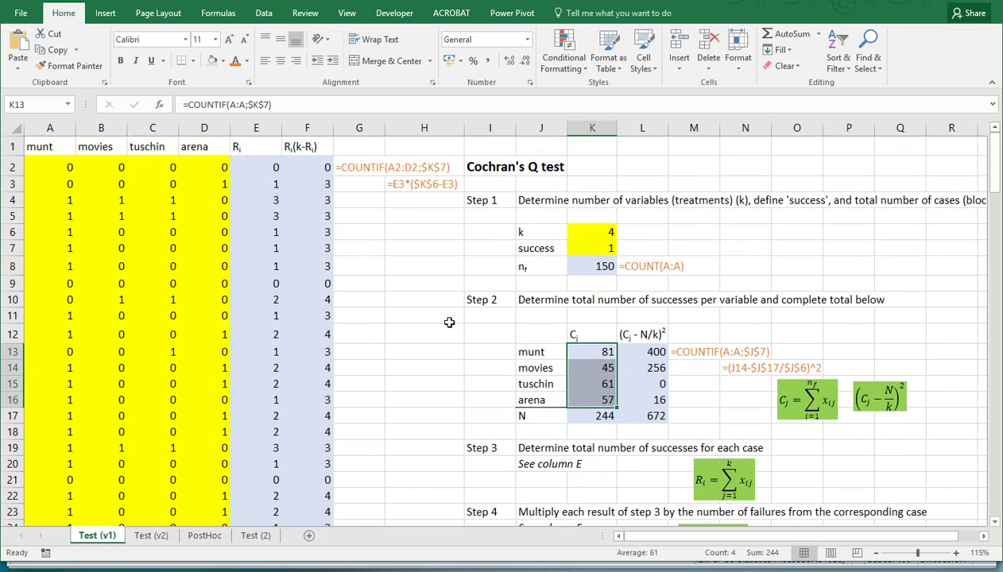
{"action": "left_click", "coordinate": [582, 247]}
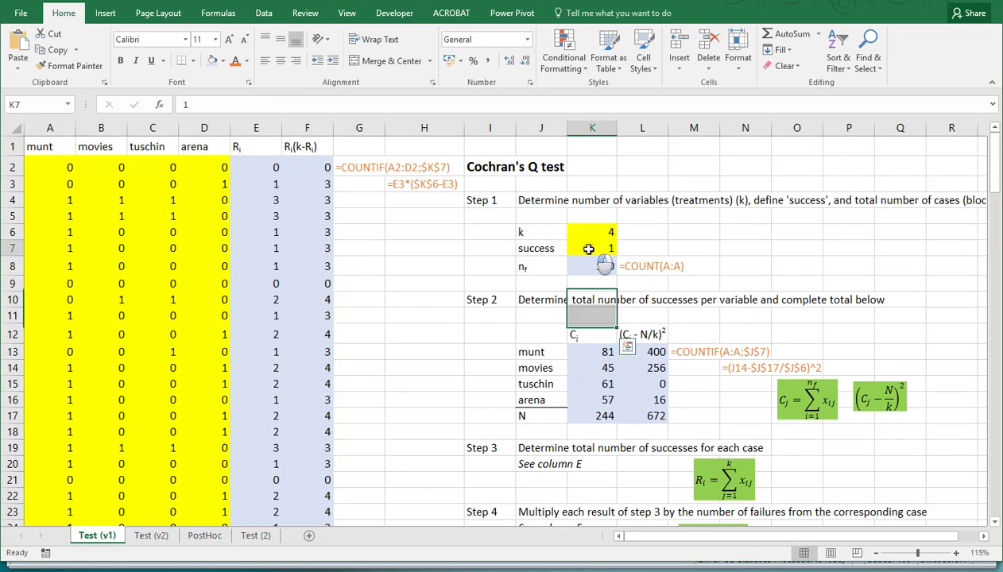
{"action": "type", "text": "0"}
{"action": "key", "text": "Return"}
{"action": "scroll", "coordinate": [474, 260], "scroll_direction": "down", "scroll_amount": 5}
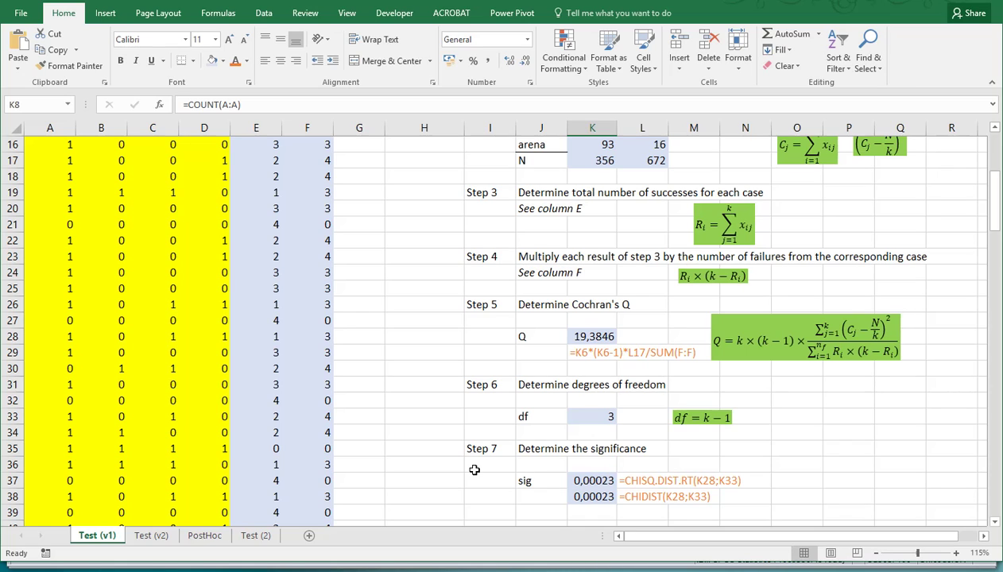
{"action": "scroll", "coordinate": [474, 470], "scroll_direction": "up", "scroll_amount": 5}
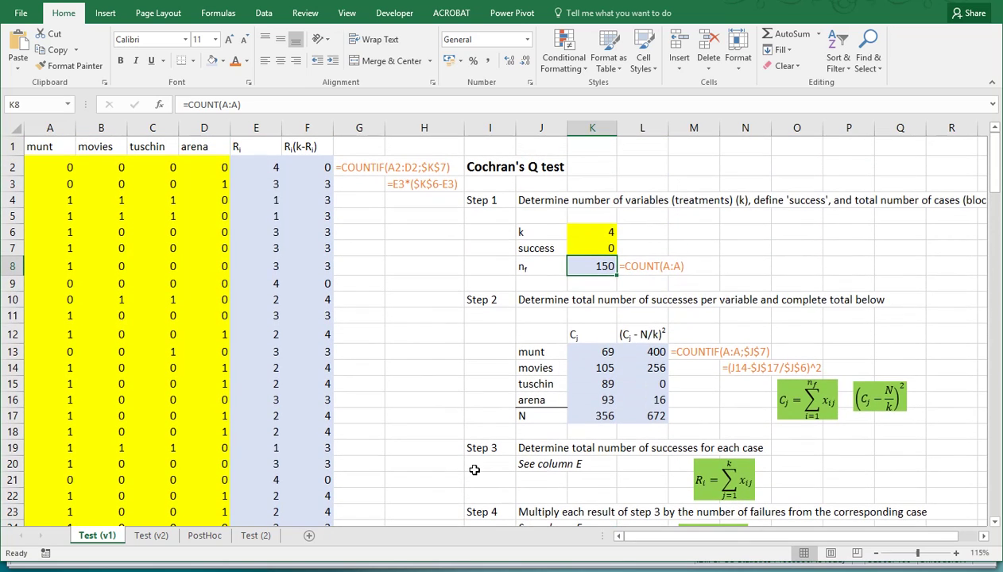